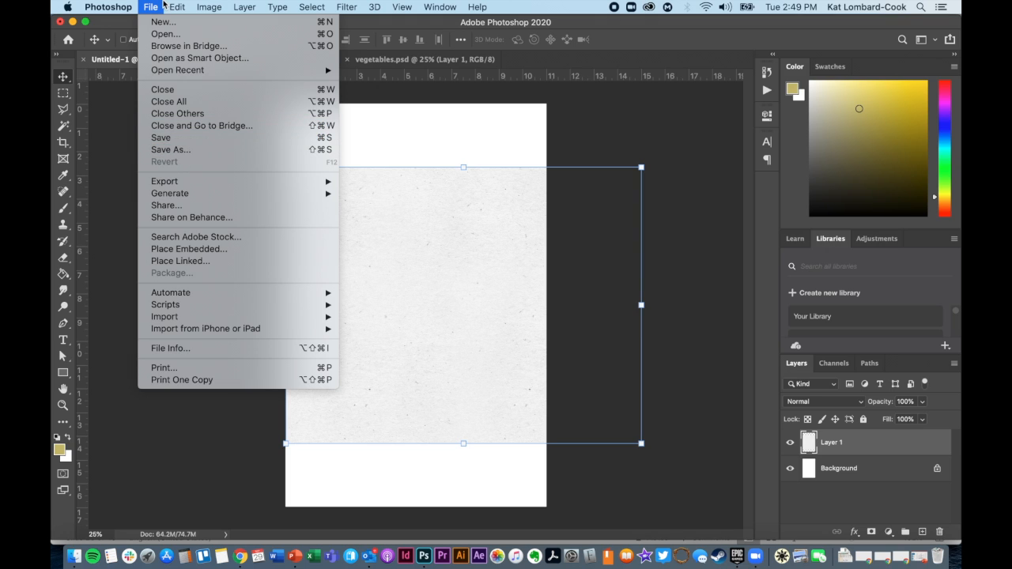
# Start saving the poster document to the Desktop with the file name Demo Poster.psd.
pyautogui.click(147, 5)
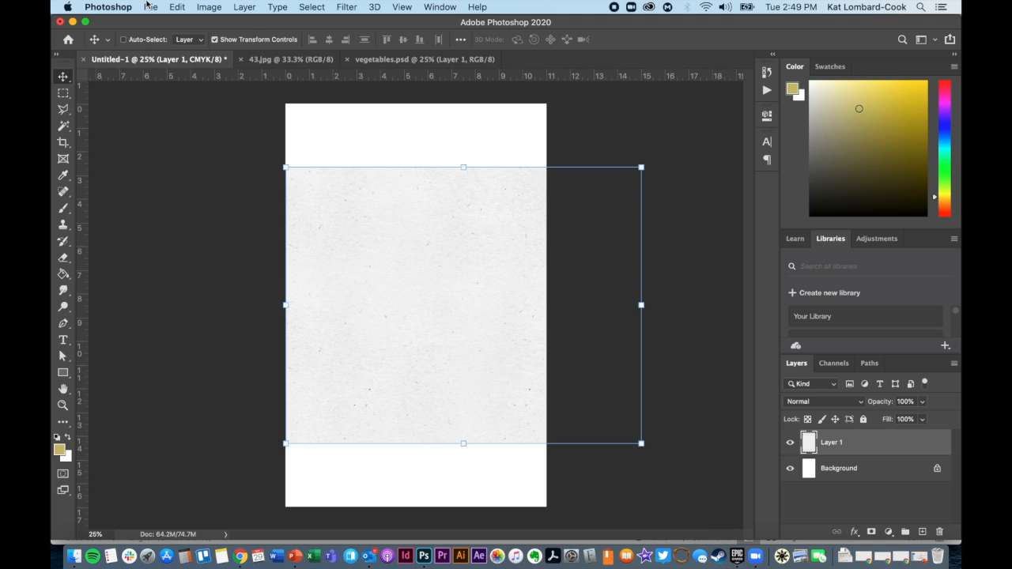
pyautogui.click(148, 7)
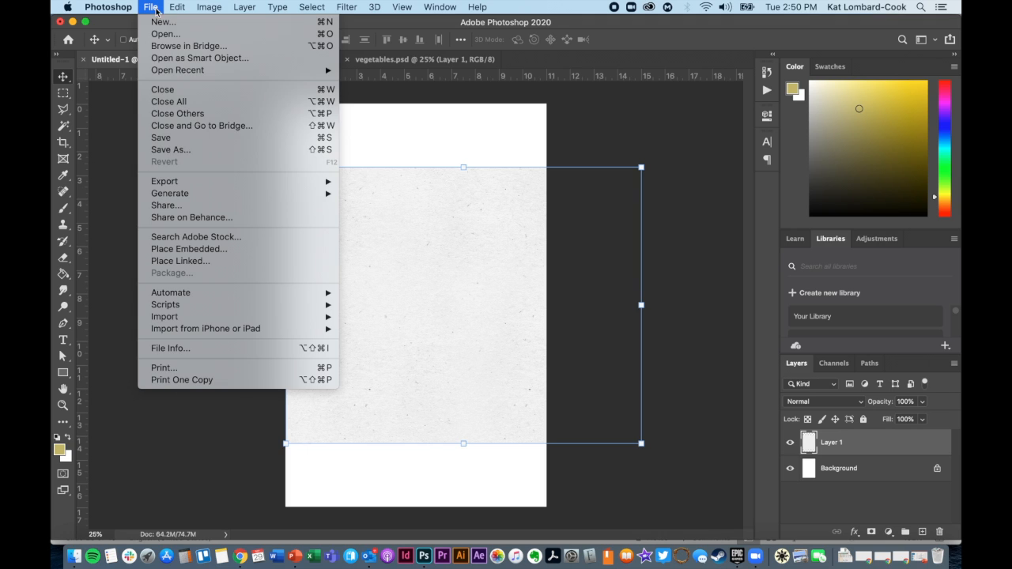
pyautogui.click(172, 139)
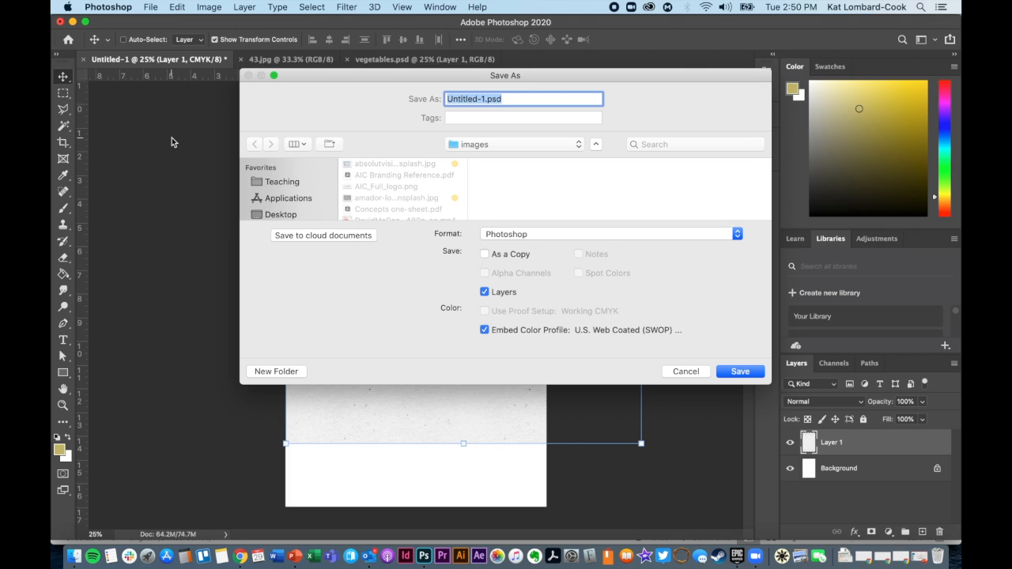
pyautogui.scroll(-1, 290, 197)
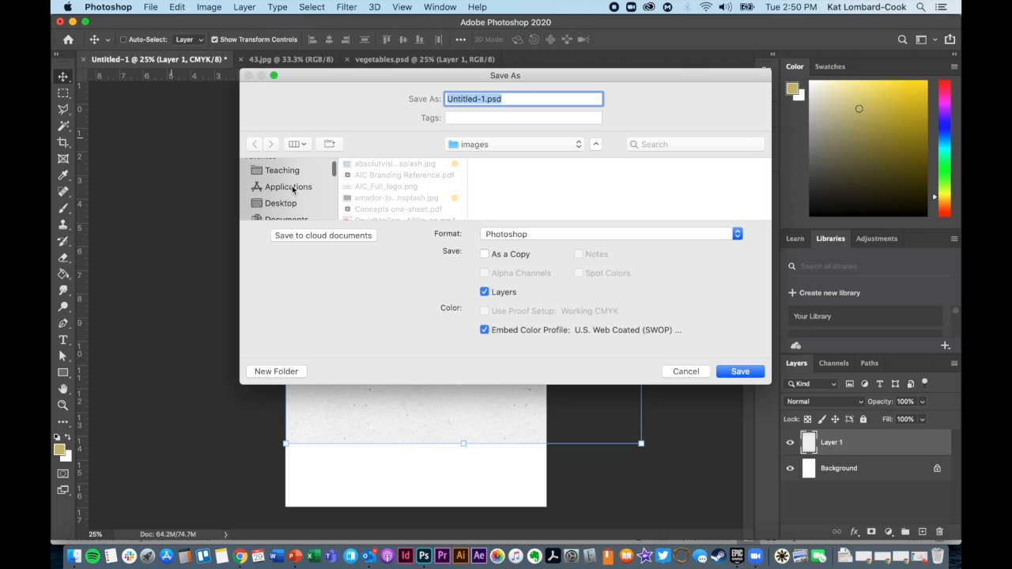
pyautogui.click(289, 204)
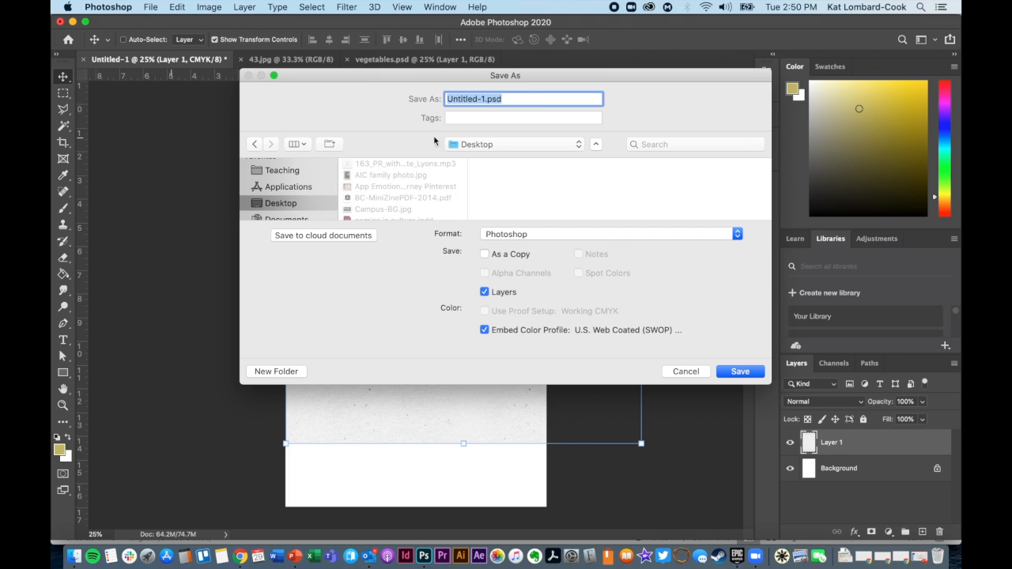
pyautogui.click(484, 99)
pyautogui.moveTo(484, 99); pyautogui.dragTo(425, 95)
pyautogui.write('Demo Poster')
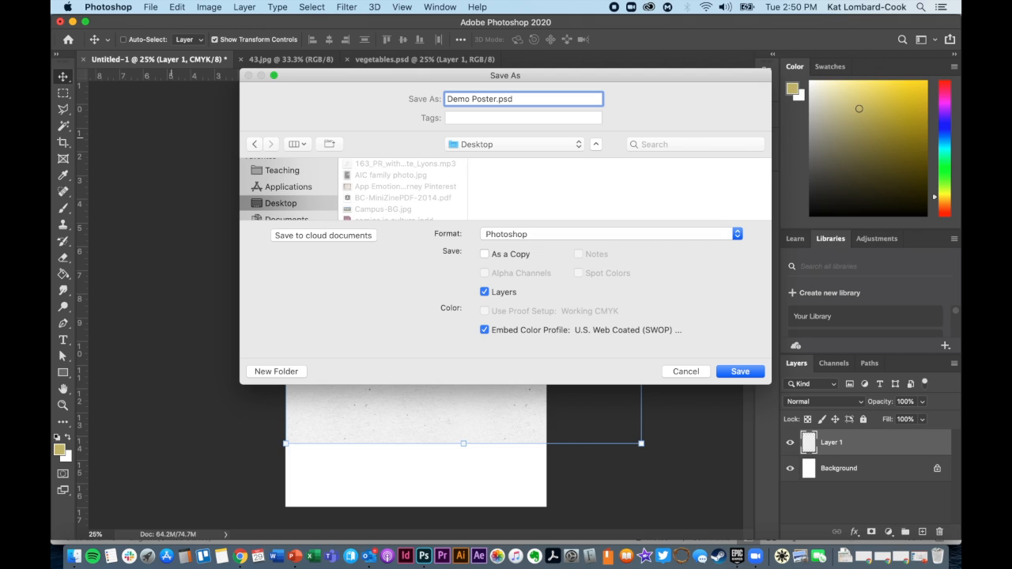
# Review the available formats and save the file as Photoshop with layers and Maximize Compatibility enabled.
pyautogui.click(520, 236)
pyautogui.click(443, 242)
pyautogui.click(544, 234)
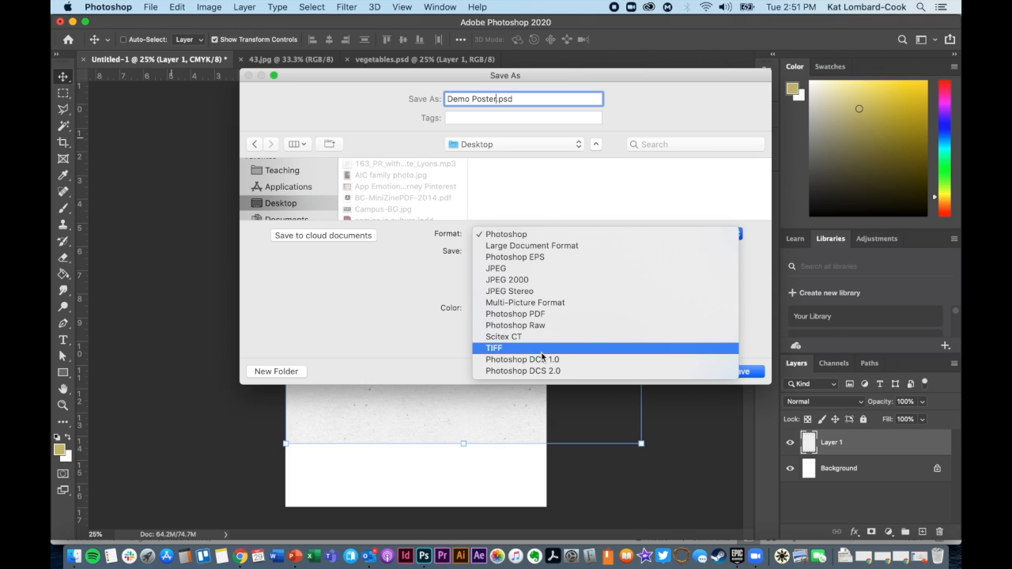
pyautogui.click(399, 295)
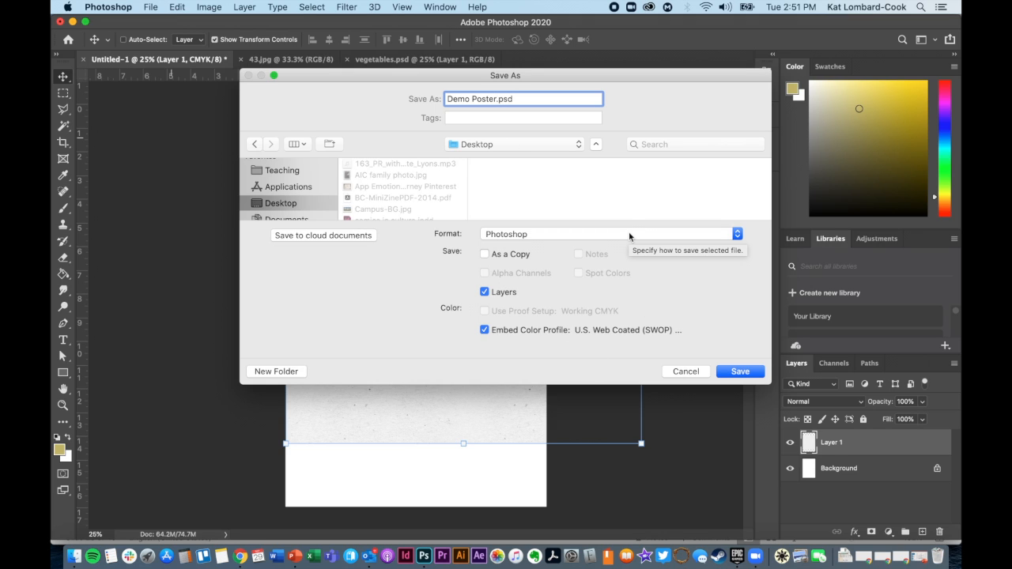
pyautogui.click(739, 373)
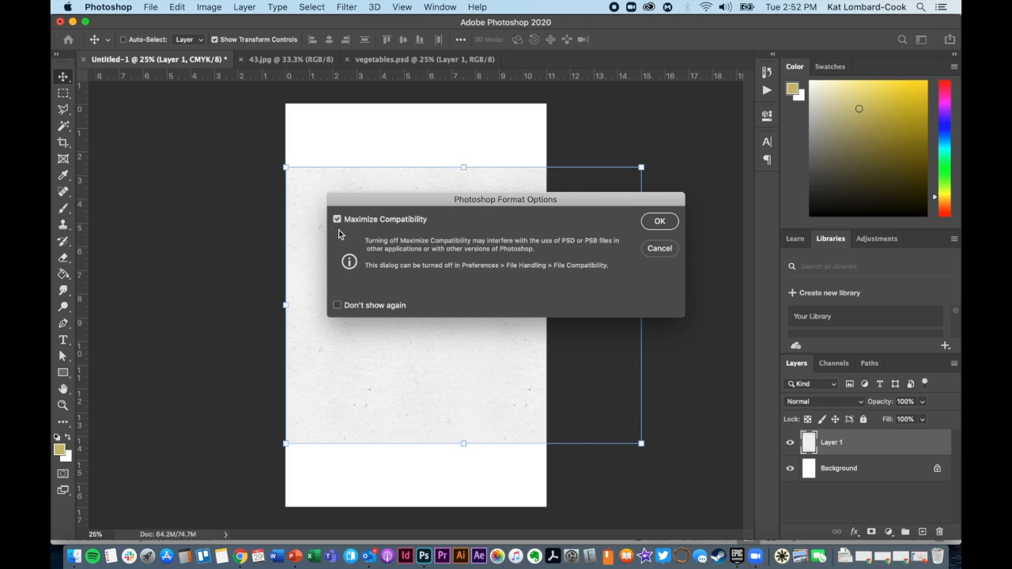
pyautogui.click(657, 224)
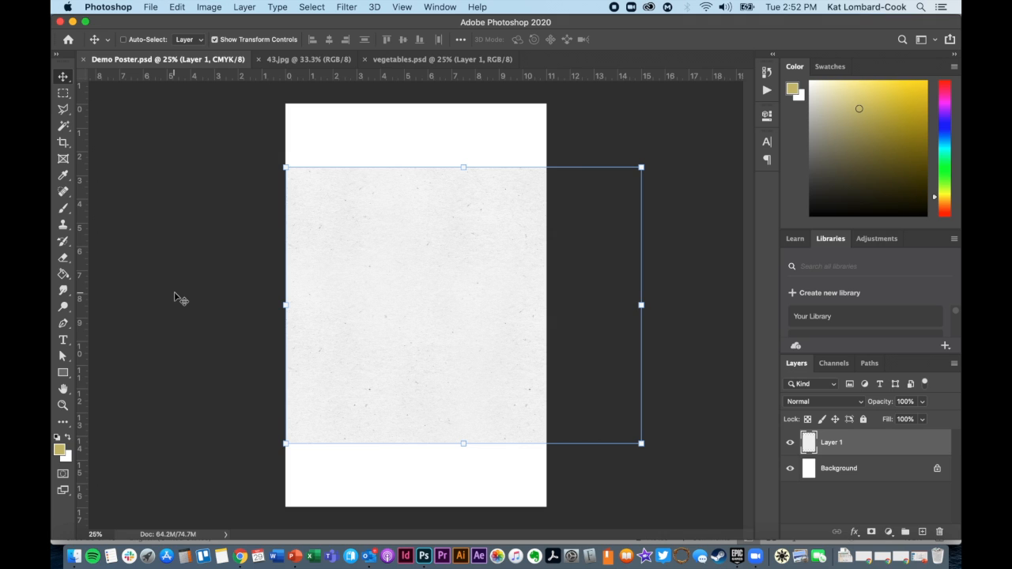
pyautogui.click(183, 6)
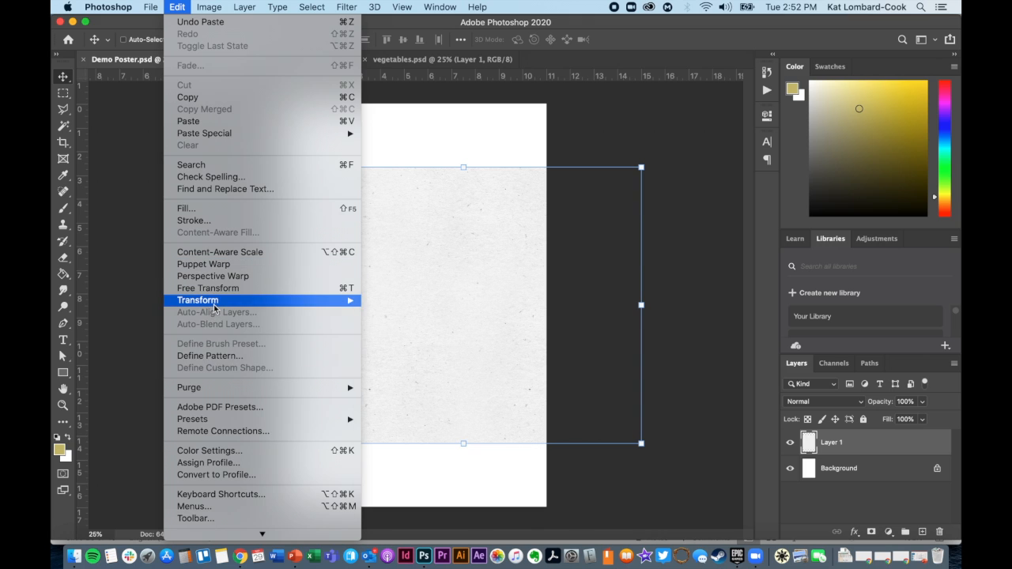
pyautogui.moveTo(212, 301)
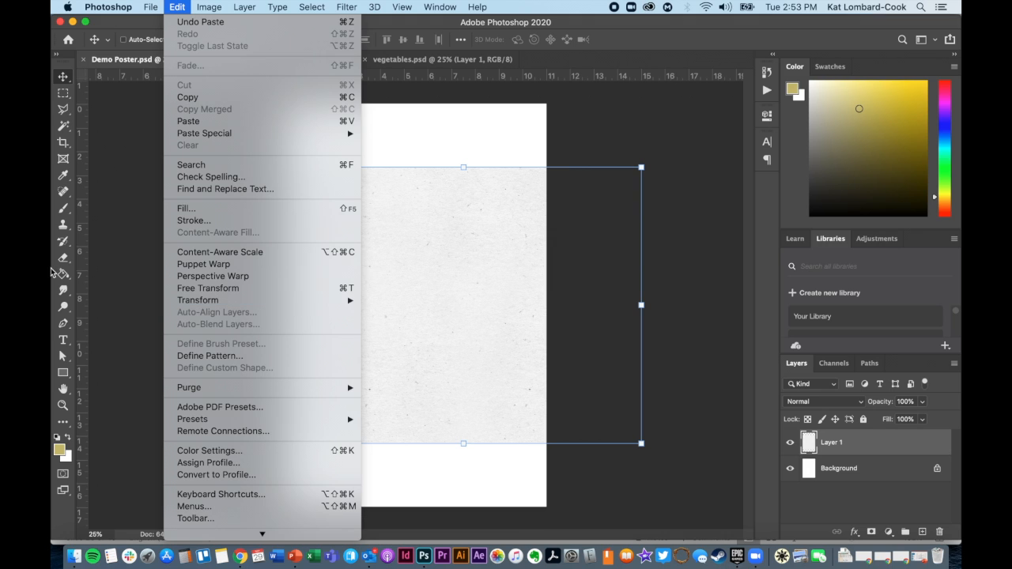
pyautogui.click(66, 79)
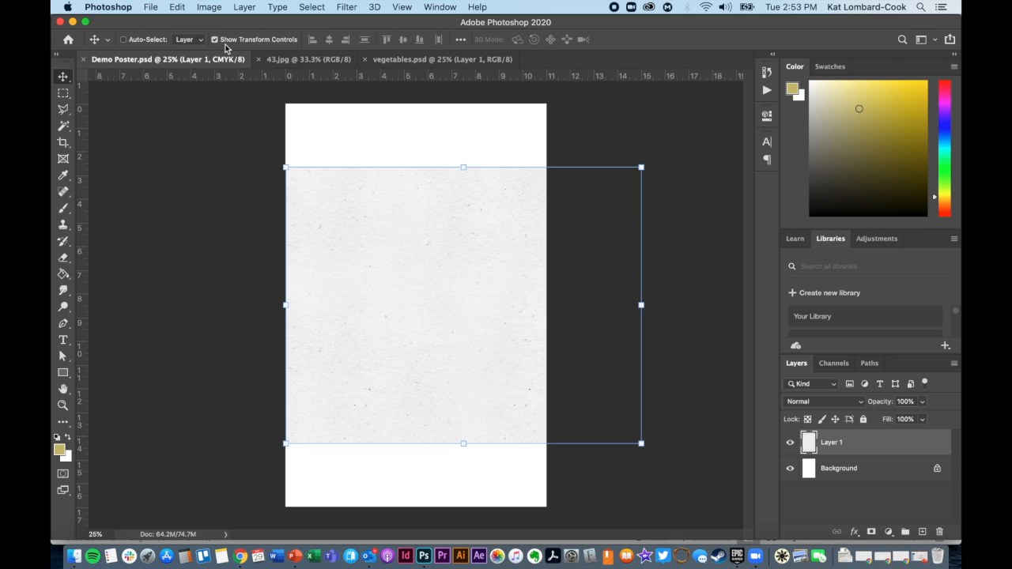
pyautogui.click(209, 8)
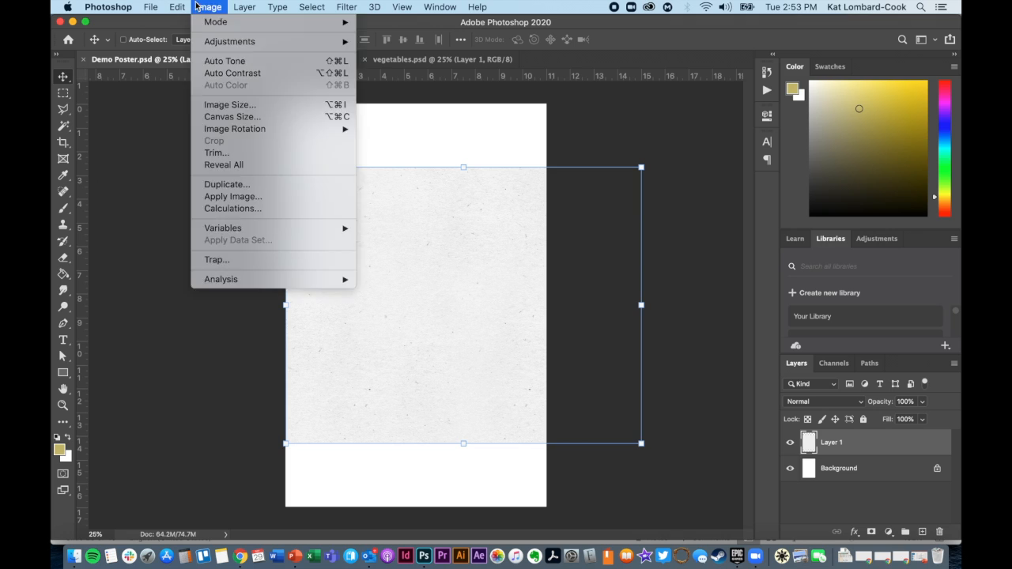
pyautogui.moveTo(182, 6)
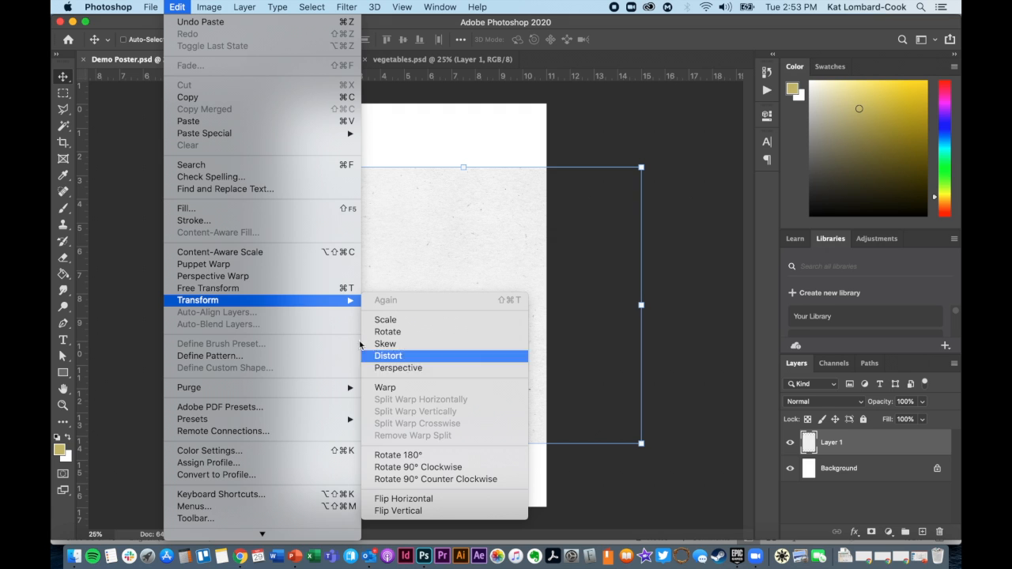
pyautogui.click(176, 7)
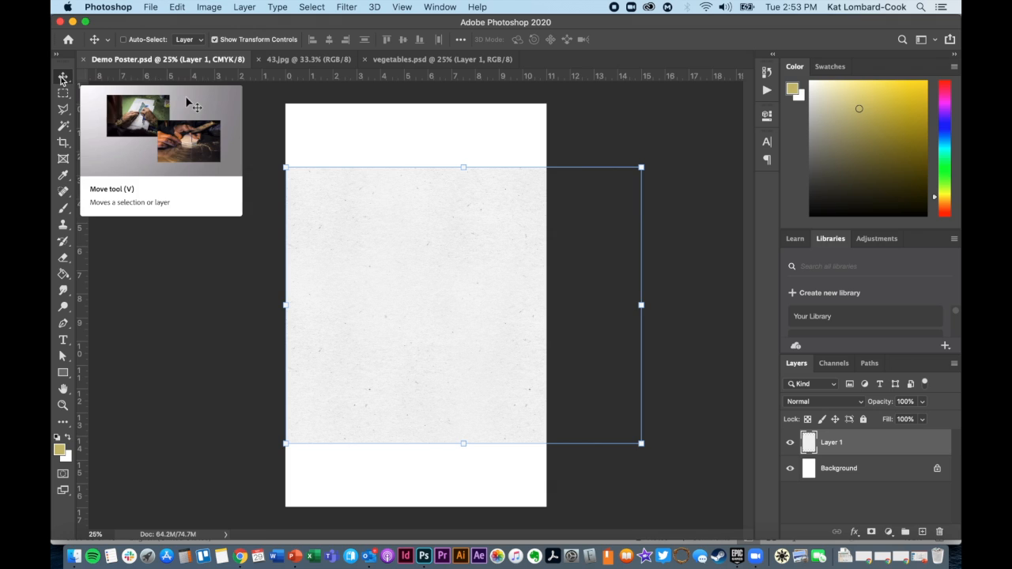
# Hide the transform controls while moving the paper texture to the page's horizontal centre and slightly upward, and show them again.
pyautogui.click(244, 40)
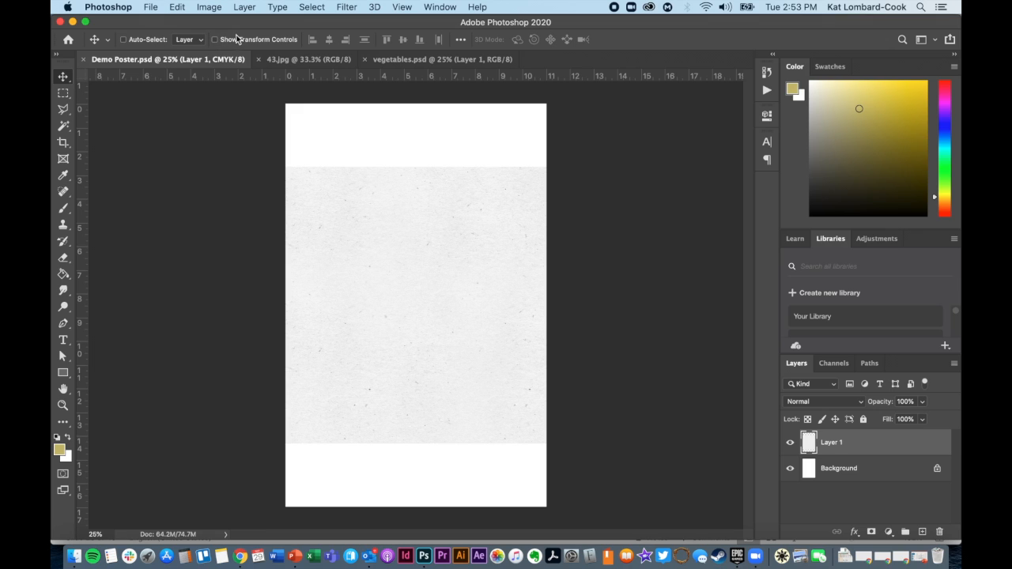
pyautogui.moveTo(348, 334); pyautogui.dragTo(475, 298)
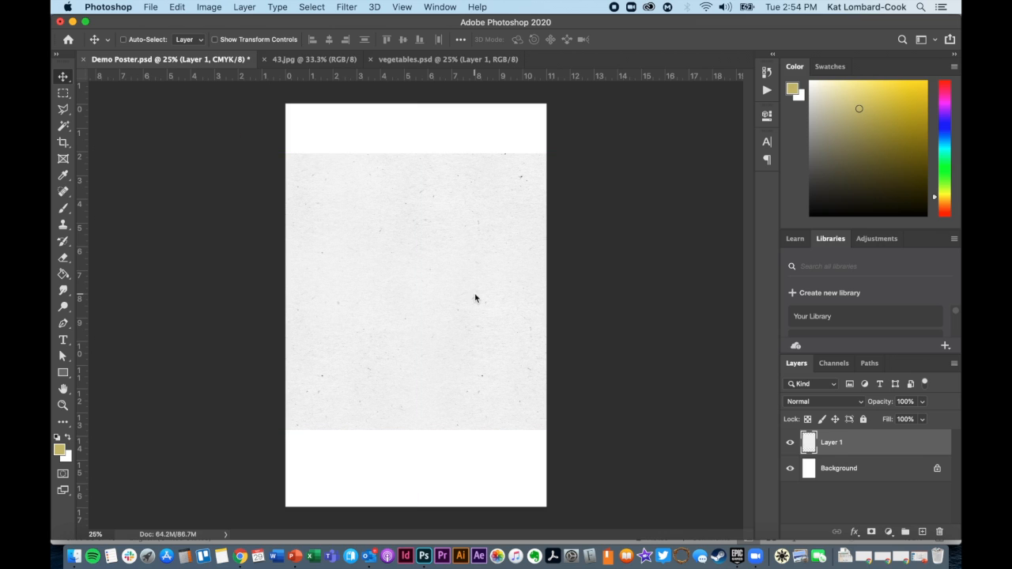
pyautogui.click(215, 40)
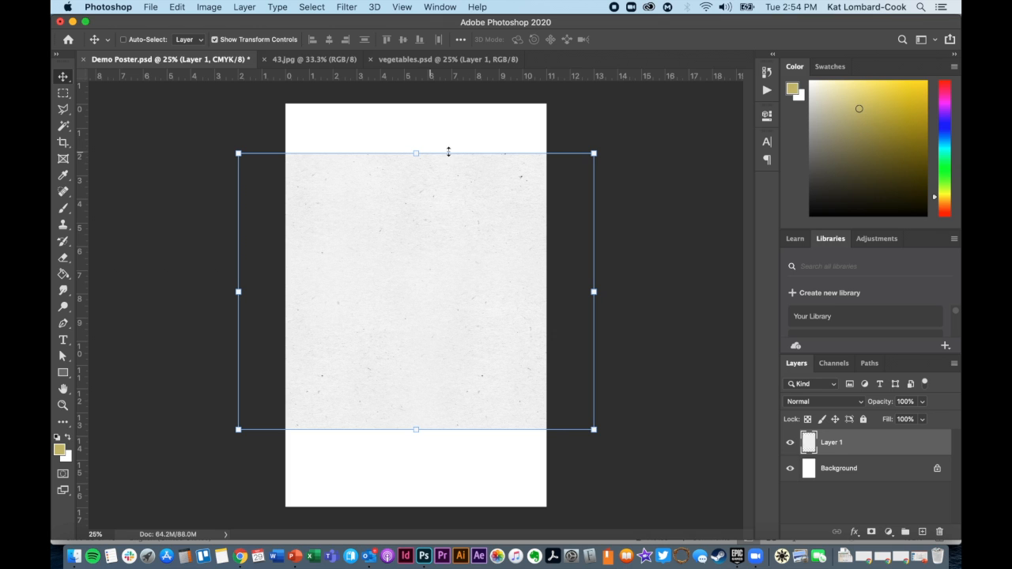
# Try rotating the paper texture layer about 40° clockwise, and undo the rotation.
pyautogui.moveTo(600, 144); pyautogui.dragTo(663, 297)
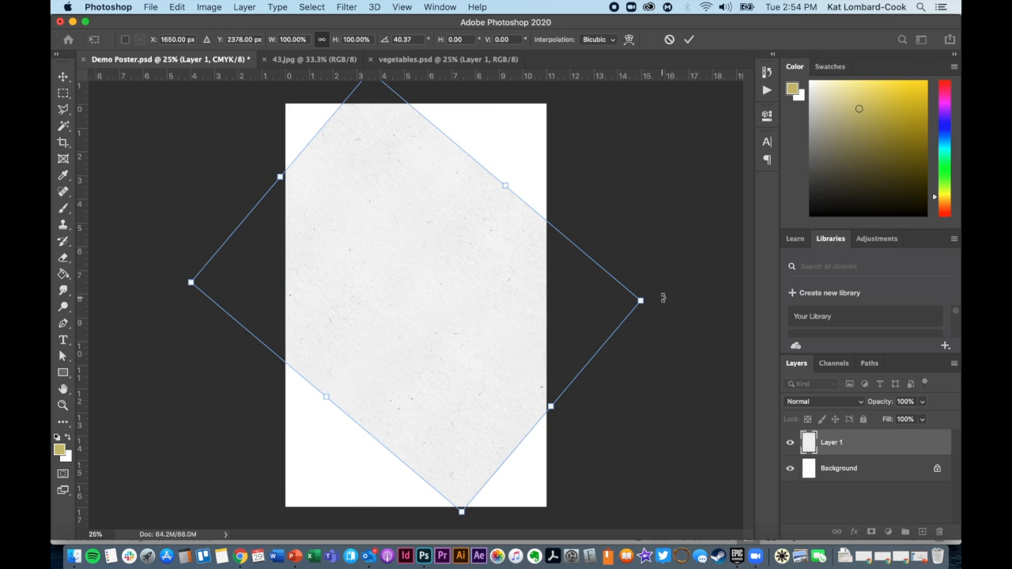
pyautogui.press('super+z')
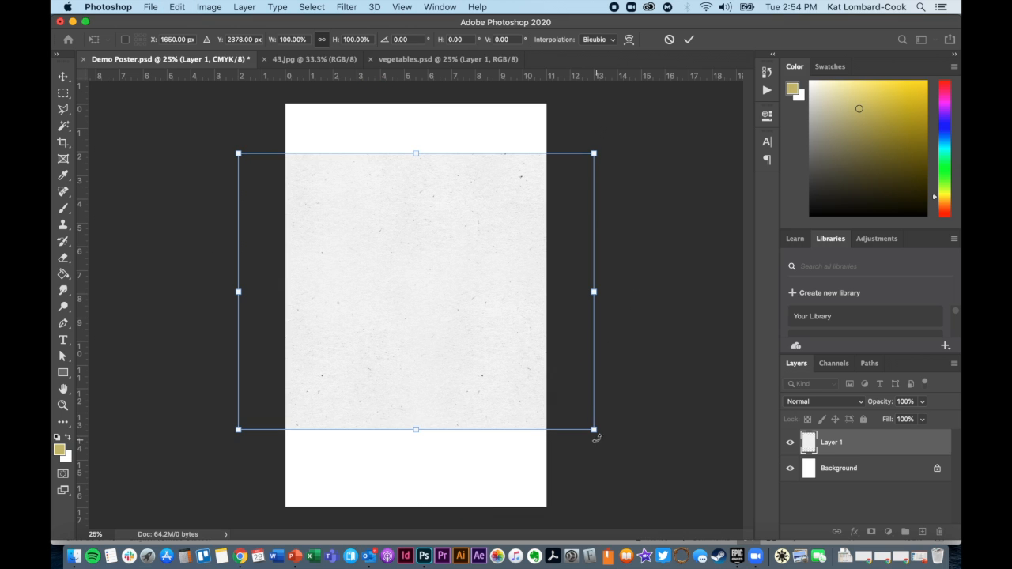
# Try shrinking the paper texture proportionally and squashing it to about 21.5% height, and undo the resizing.
pyautogui.moveTo(594, 430); pyautogui.dragTo(587, 374)
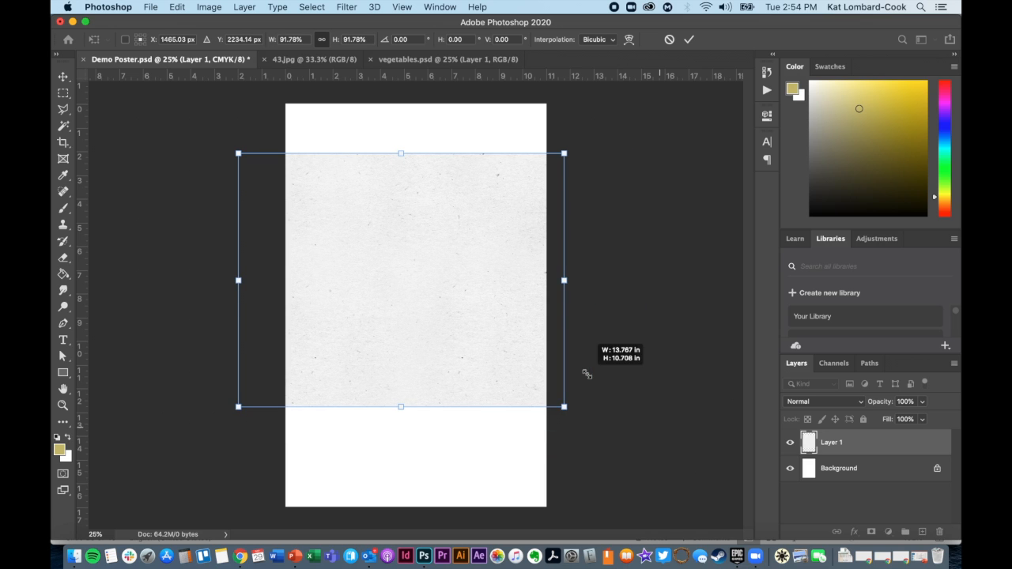
pyautogui.moveTo(586, 374); pyautogui.dragTo(553, 347)
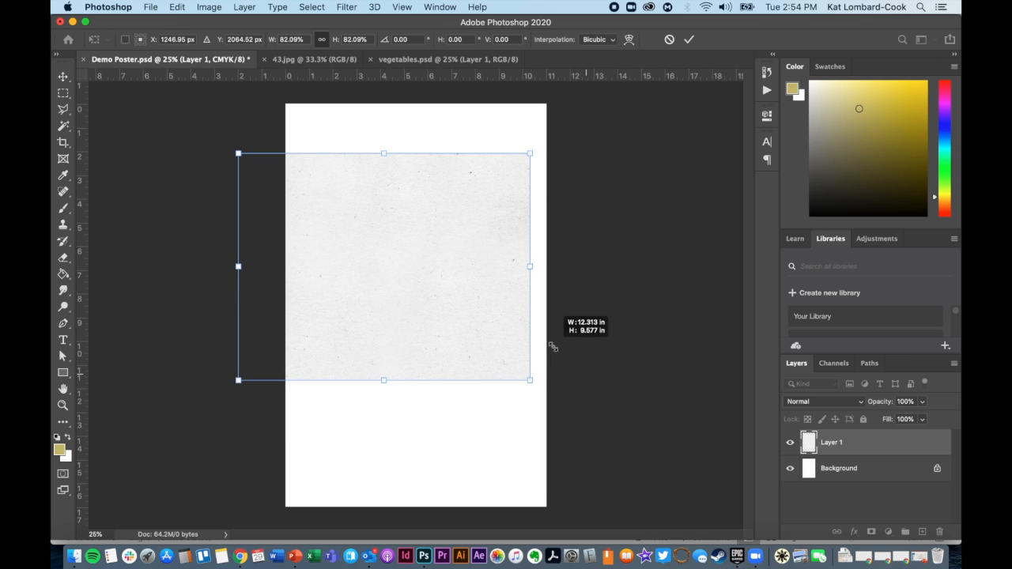
pyautogui.moveTo(552, 346); pyautogui.dragTo(576, 354)
pyautogui.moveTo(238, 153); pyautogui.dragTo(187, 332)
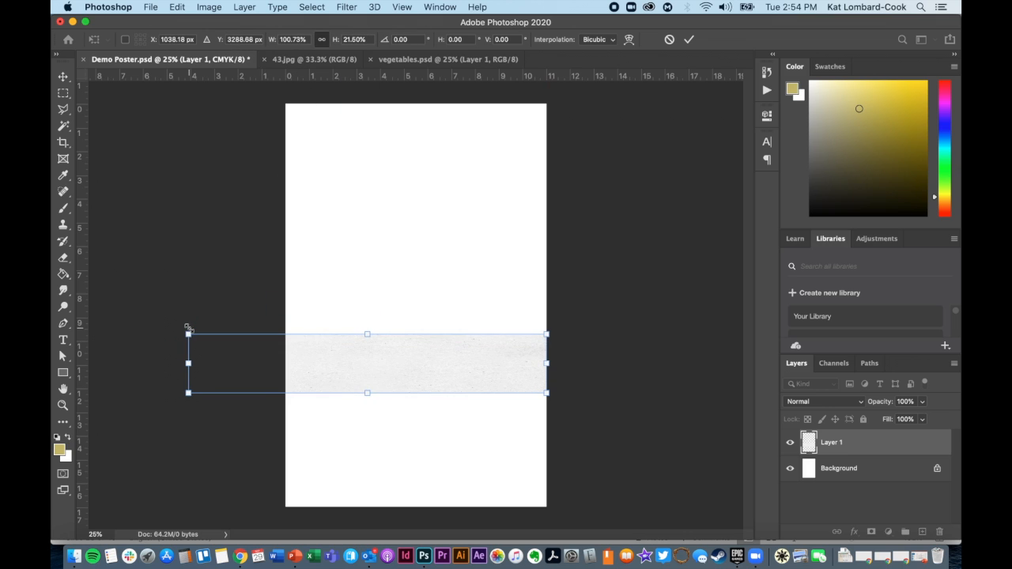
pyautogui.press('super+z')
pyautogui.press('super+z')
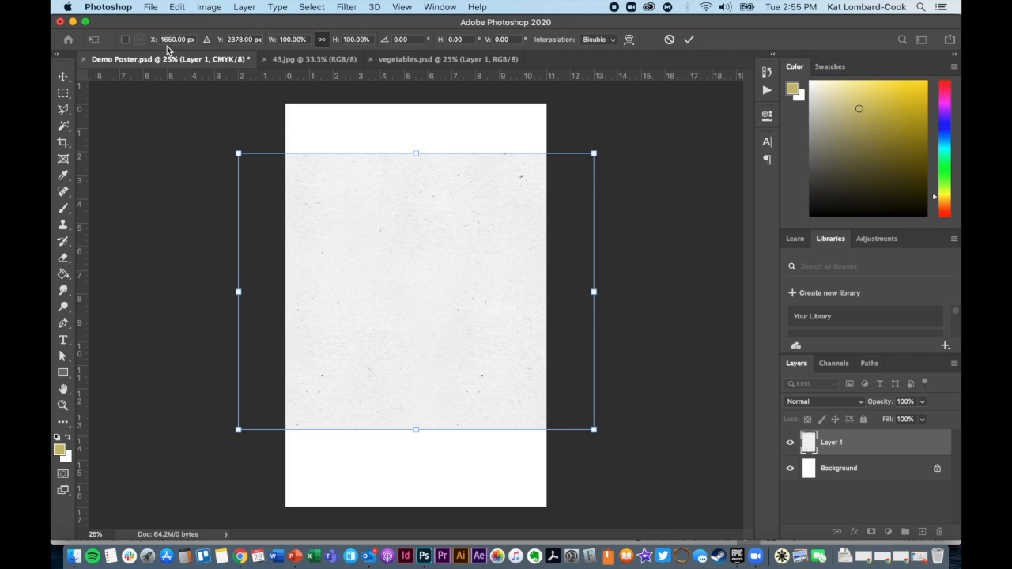
# Close the transform on the paper texture layer and undo its earlier move.
pyautogui.press('Return')
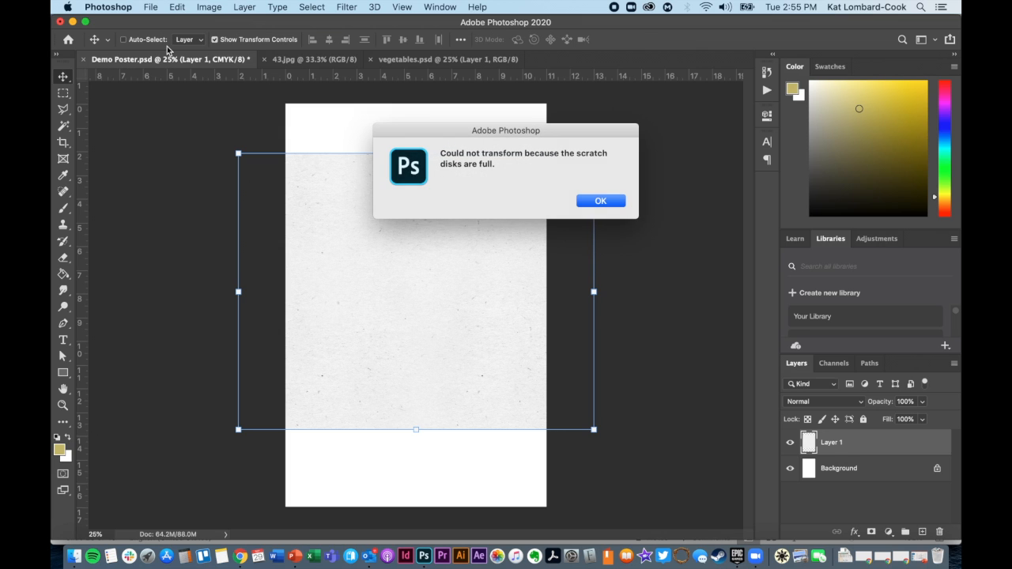
pyautogui.press('Return')
pyautogui.press('super+z')
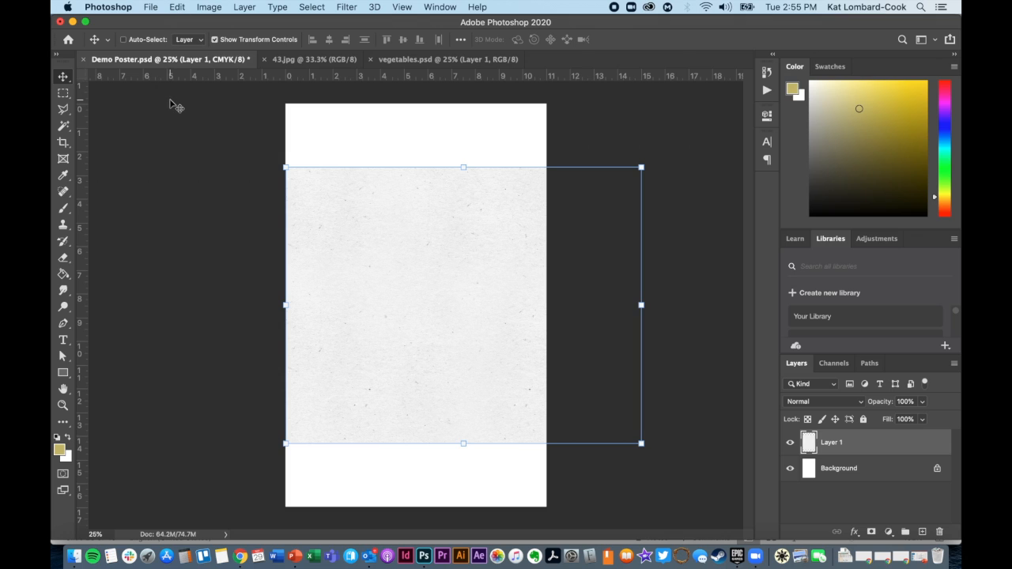
pyautogui.click(241, 39)
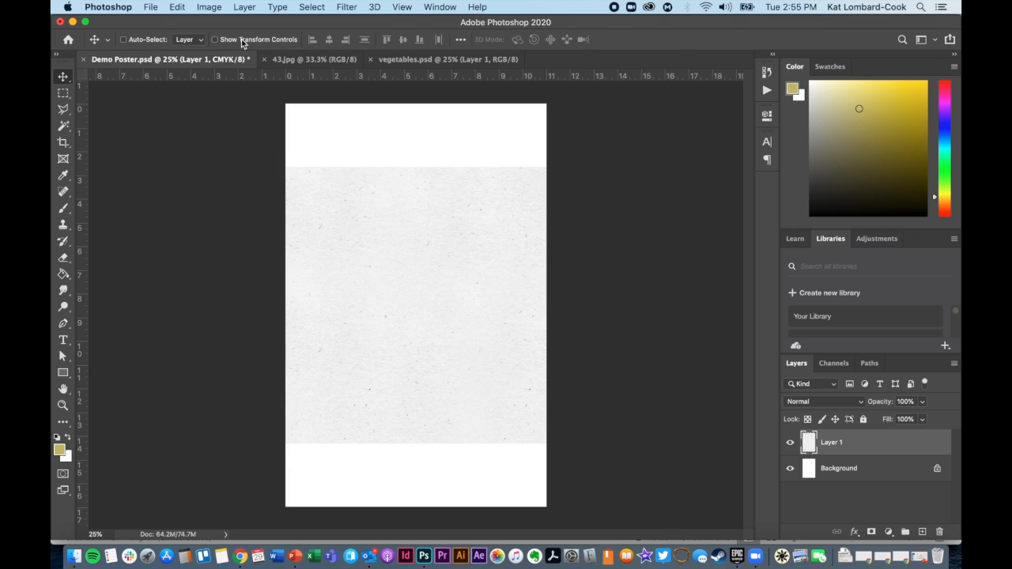
pyautogui.click(286, 41)
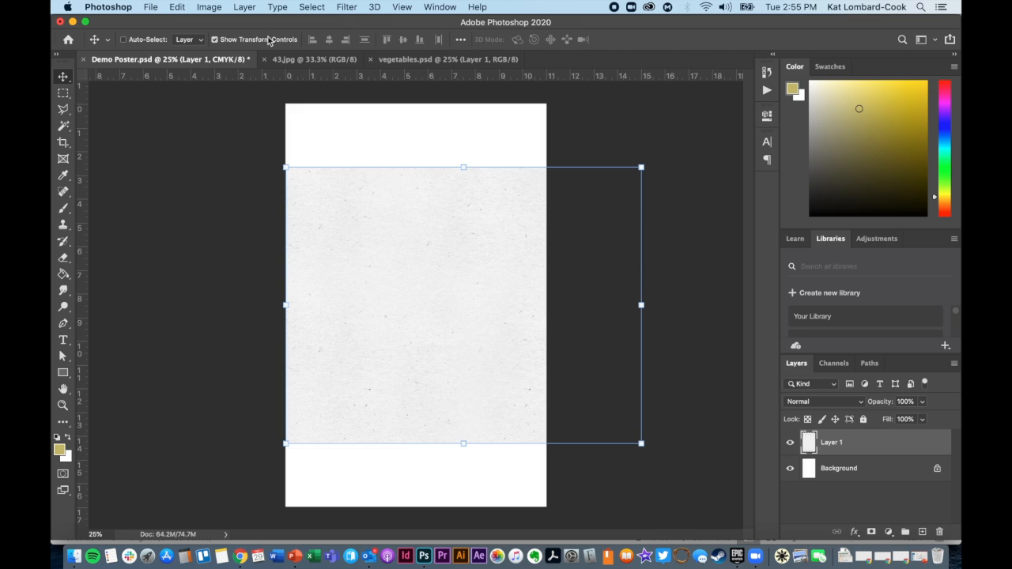
pyautogui.click(179, 7)
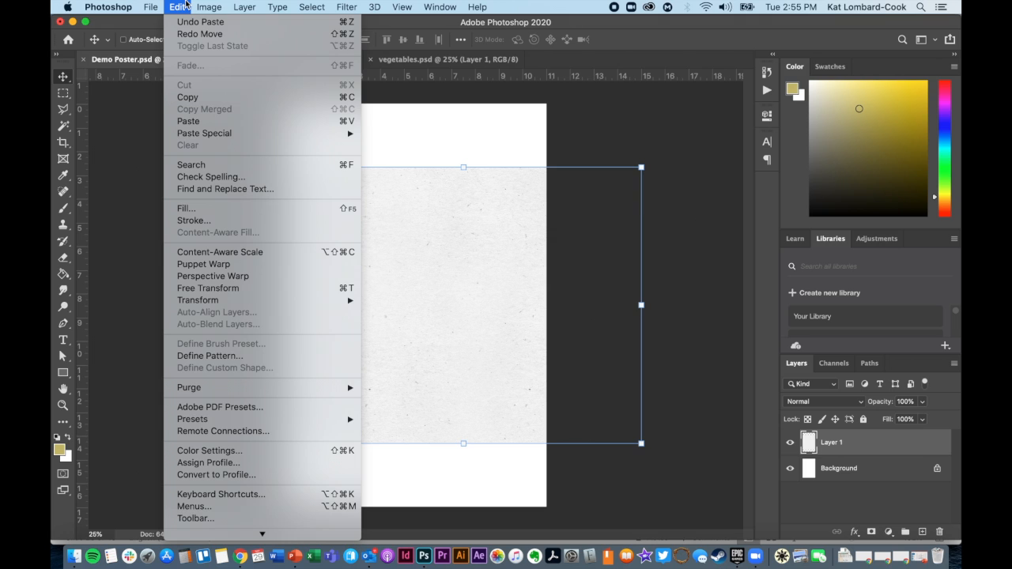
pyautogui.moveTo(320, 303)
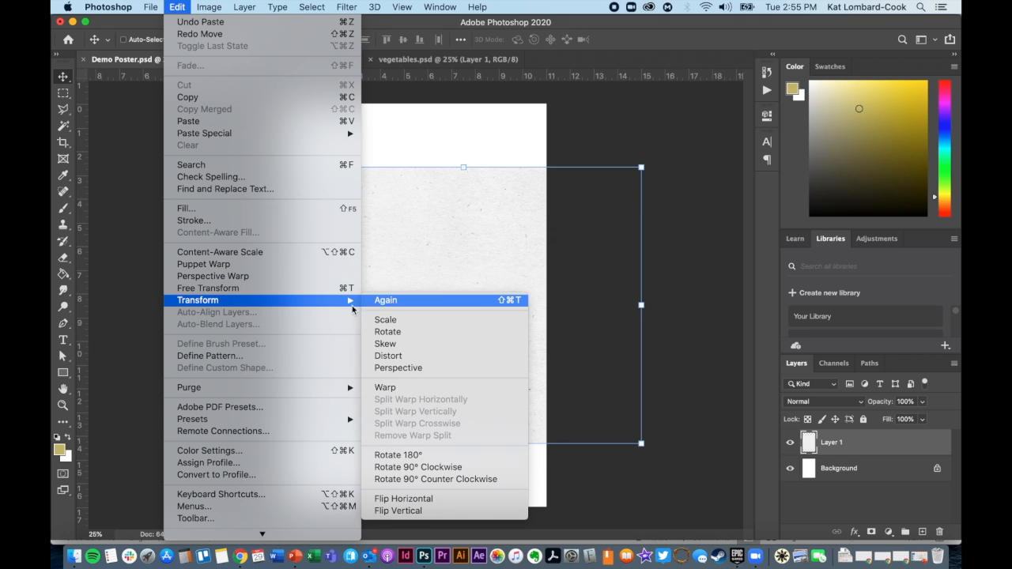
pyautogui.click(189, 4)
# Try rotating the whole image 90° clockwise, and undo the rotation.
pyautogui.click(217, 7)
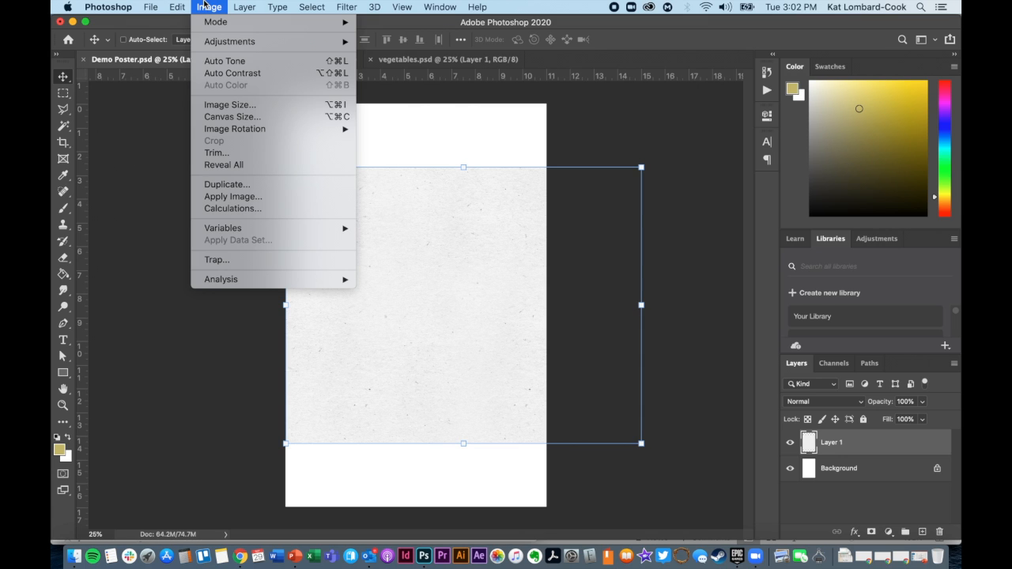
pyautogui.moveTo(234, 132)
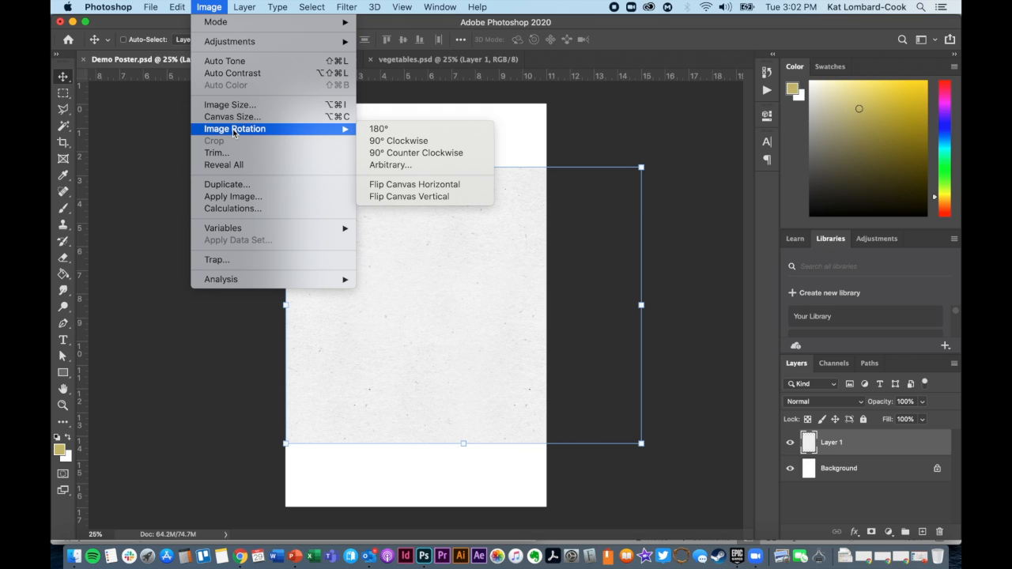
pyautogui.click(383, 141)
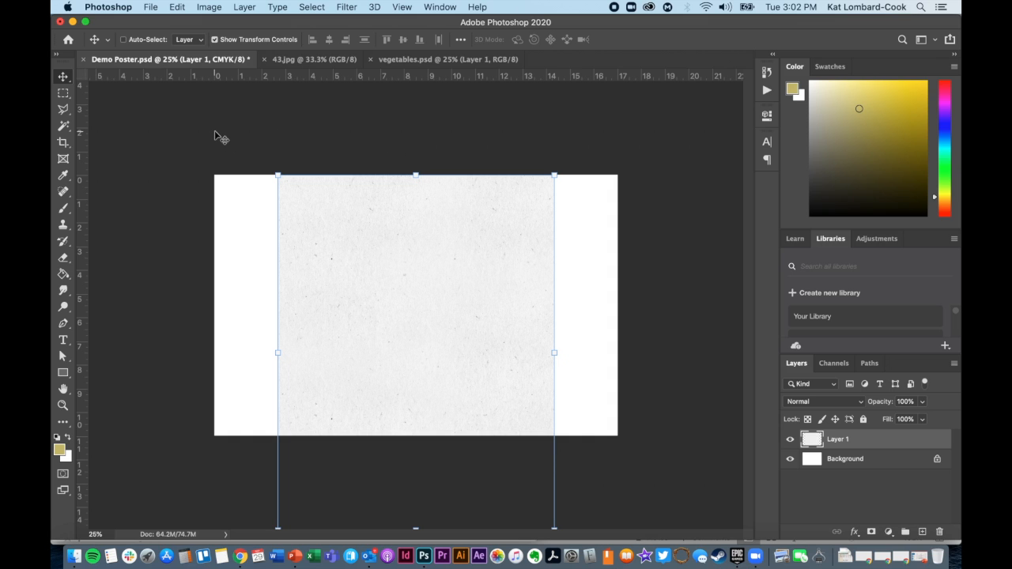
pyautogui.press('super+z')
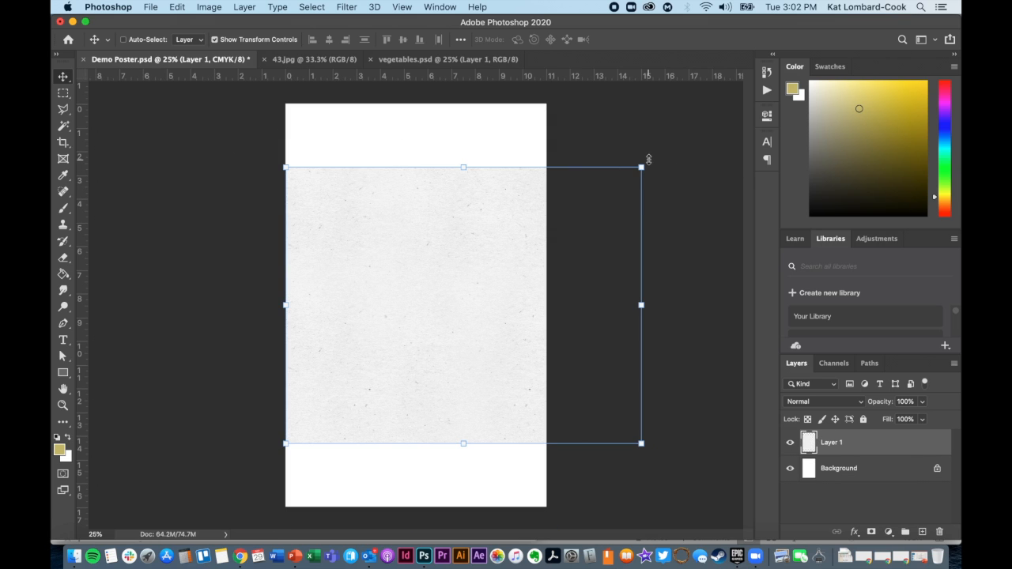
# Review the image-wide commands and compare the layer commands with the options offered for the selected paper texture layer.
pyautogui.click(218, 5)
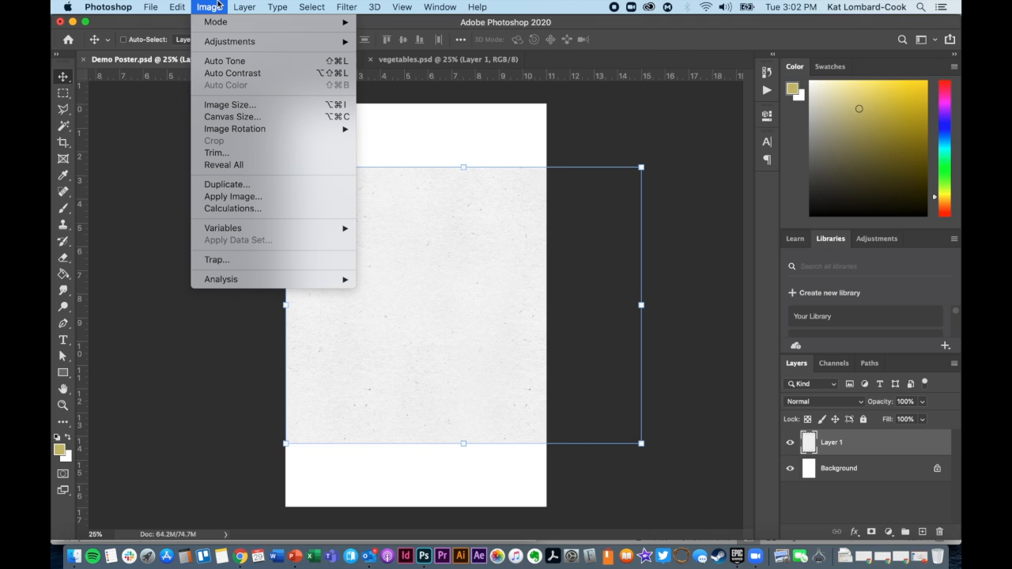
pyautogui.moveTo(238, 45)
pyautogui.moveTo(231, 6)
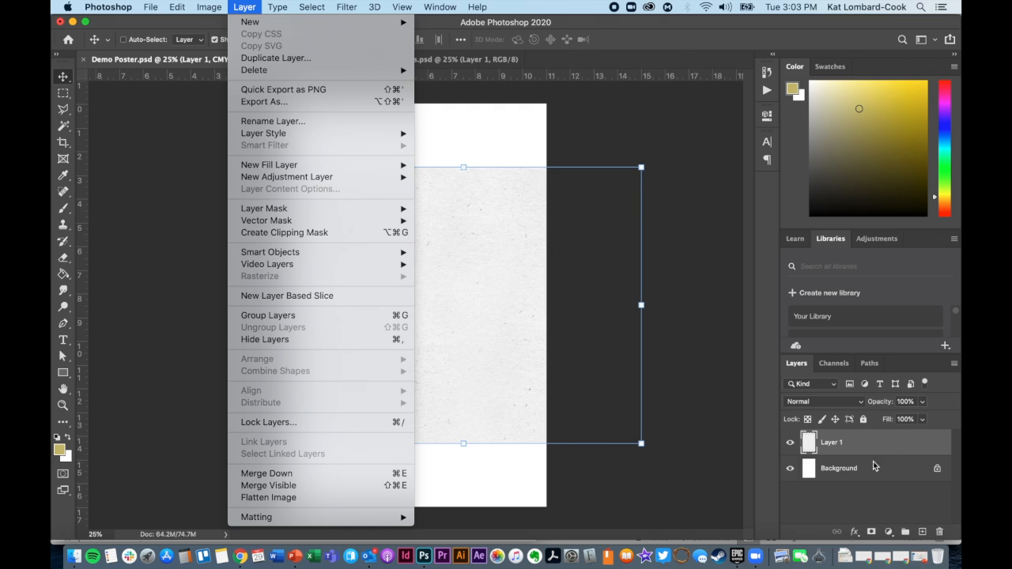
pyautogui.click(957, 367)
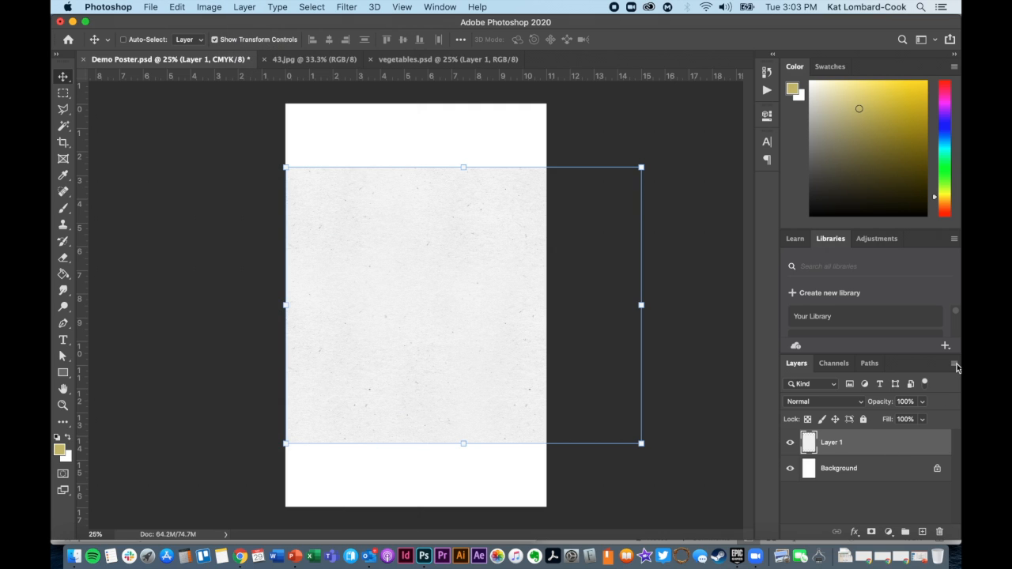
pyautogui.click(954, 365)
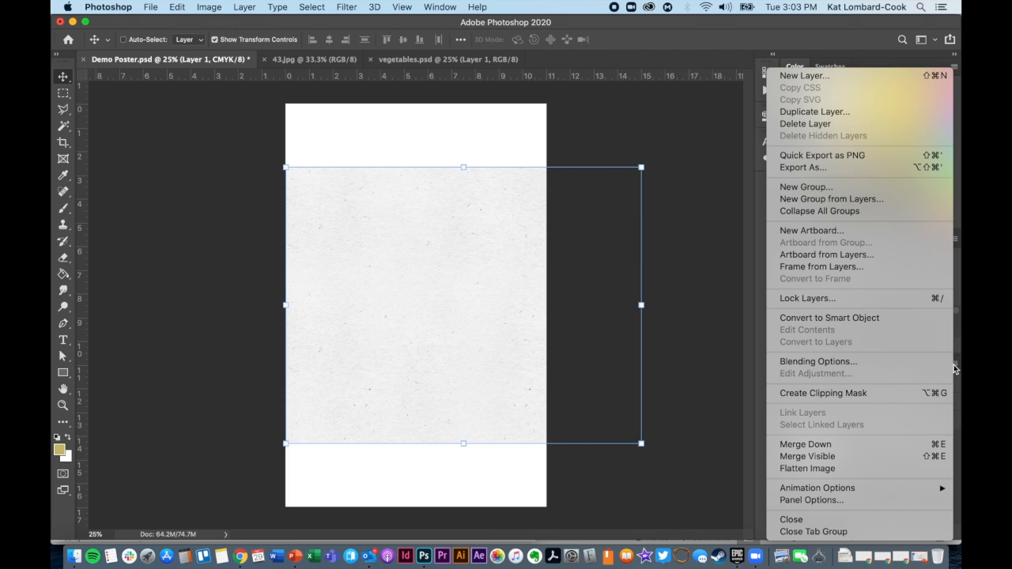
pyautogui.click(955, 365)
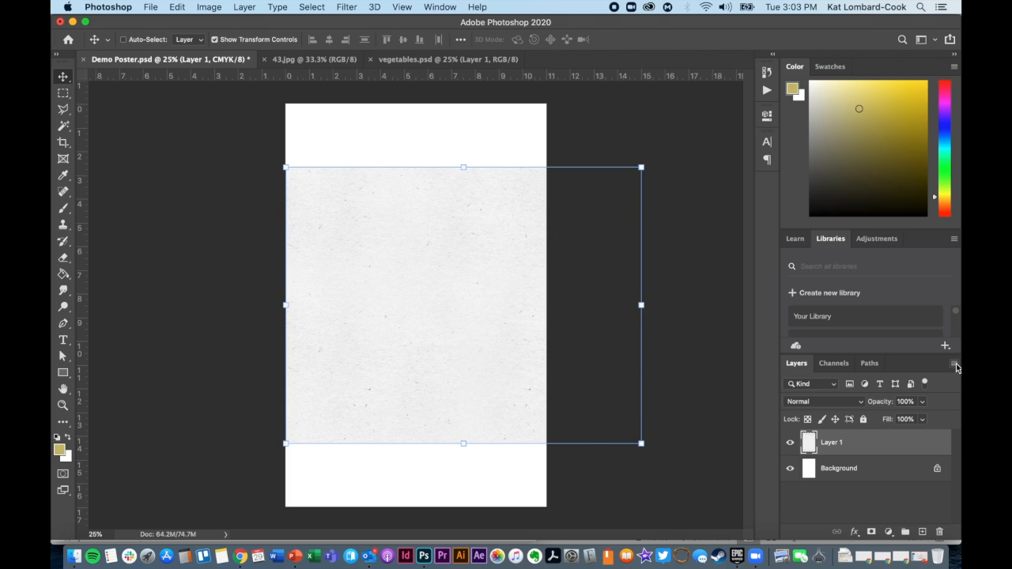
pyautogui.click(953, 365)
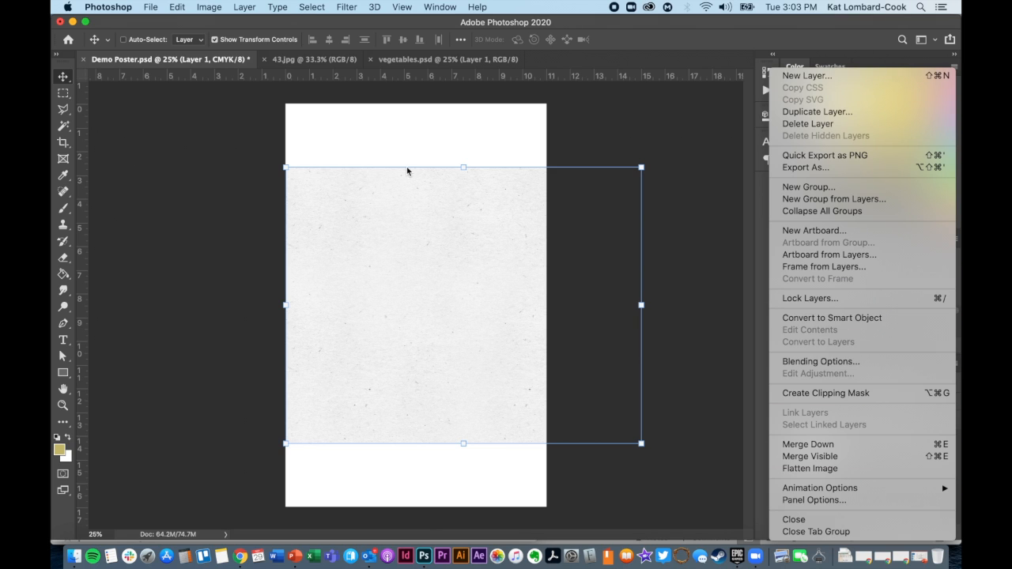
pyautogui.click(249, 4)
pyautogui.click(247, 5)
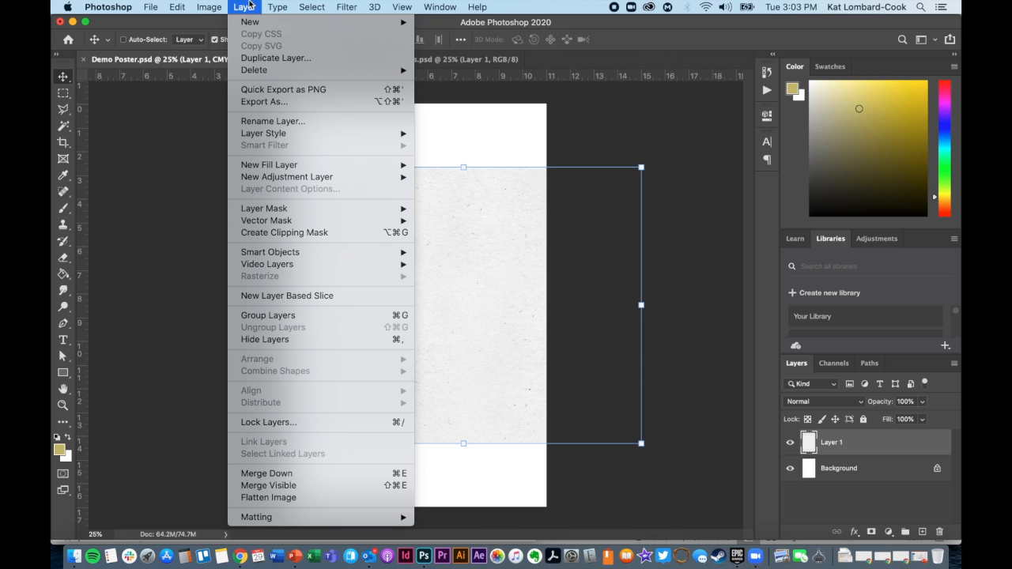
pyautogui.click(248, 5)
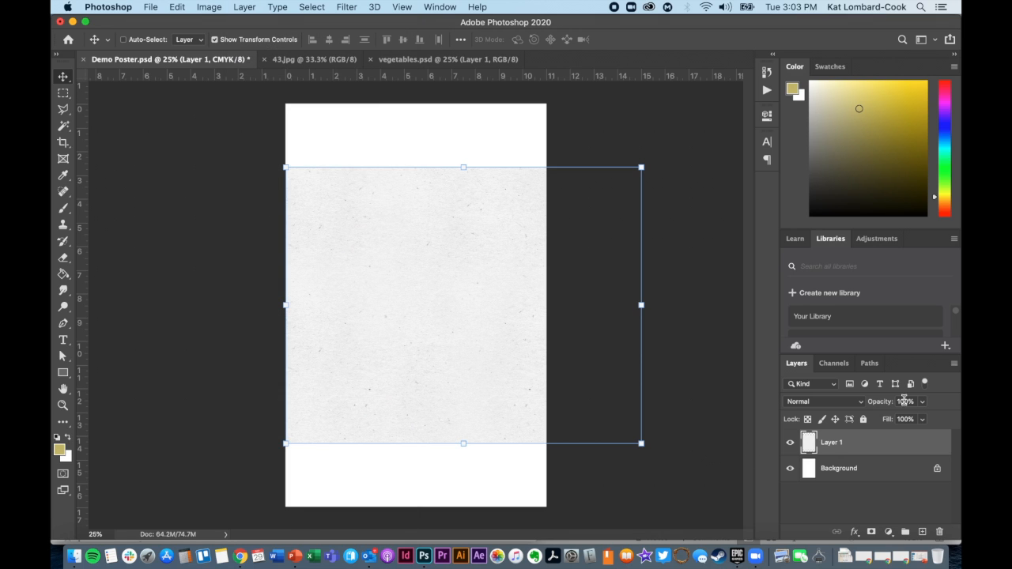
pyautogui.click(954, 365)
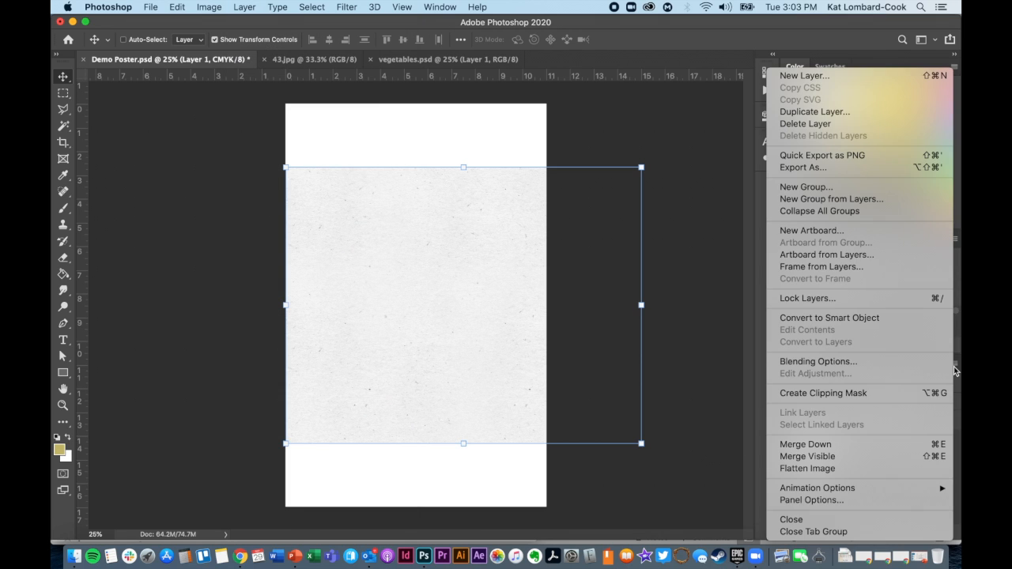
pyautogui.click(698, 387)
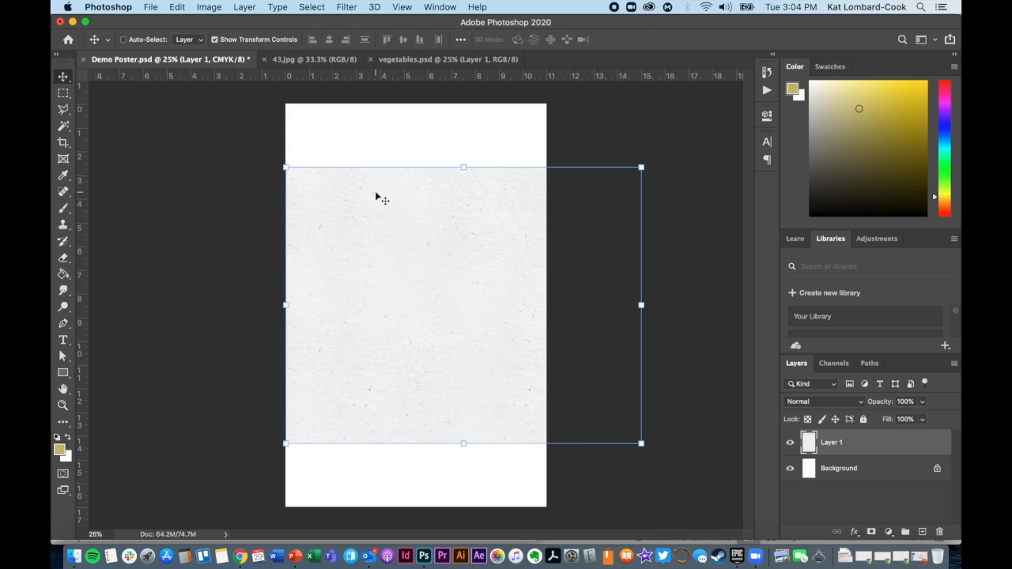
# Add "Lorem Ipsum" placeholder text in Adobe Garamond Pro Regular, 100 pt, centred, near the page's upper edge with the Horizontal Type tool.
pyautogui.click(277, 10)
pyautogui.click(276, 9)
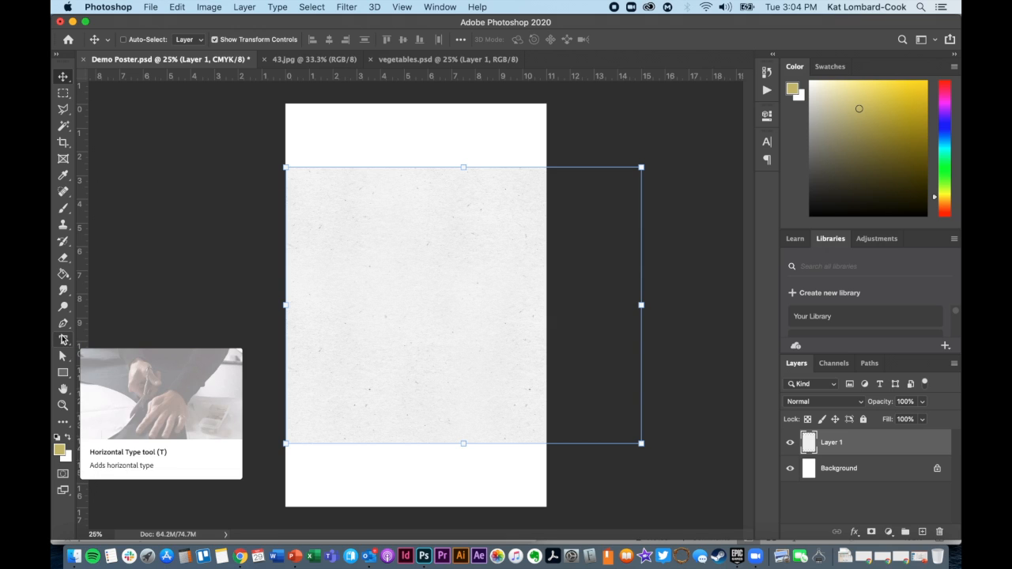
pyautogui.click(280, 7)
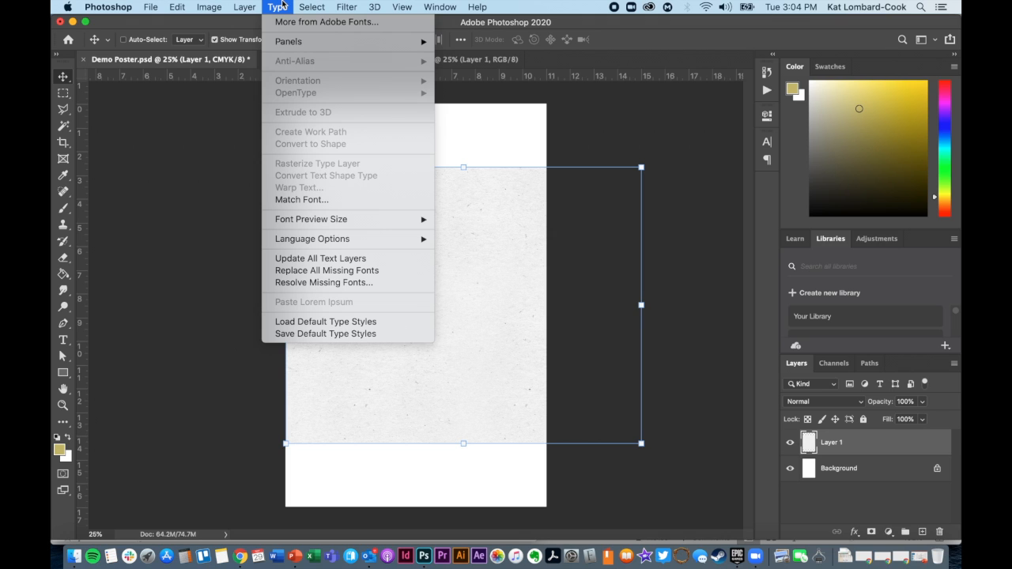
pyautogui.click(844, 475)
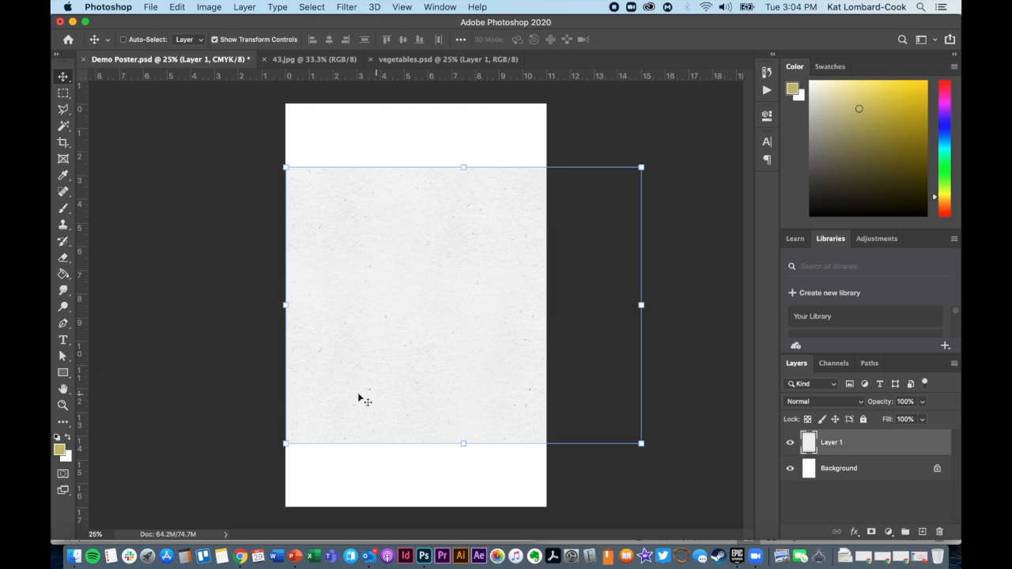
pyautogui.click(63, 341)
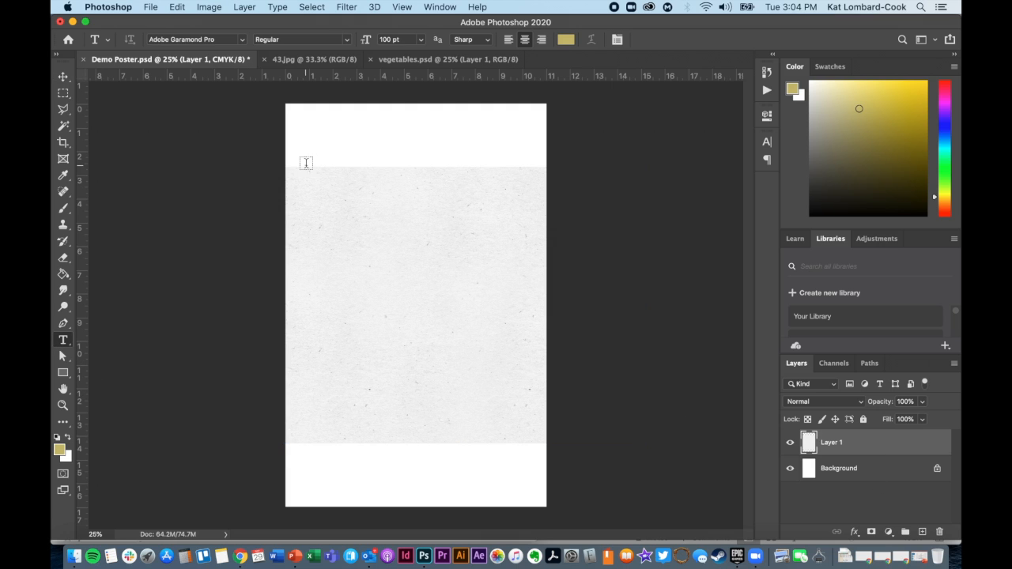
pyautogui.click(350, 136)
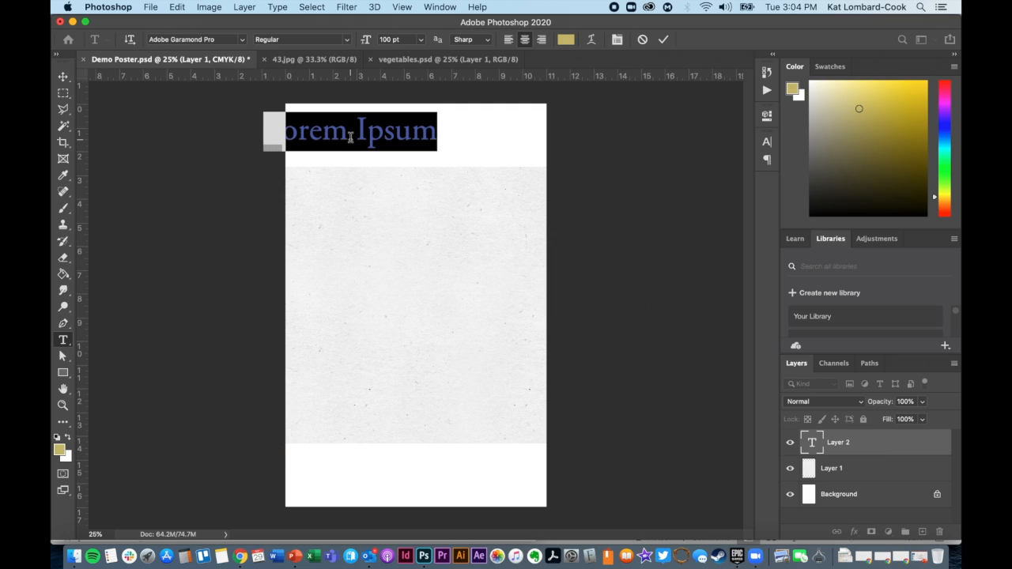
# Examine the type commands, available fonts and character formatting settings for the placeholder text.
pyautogui.click(279, 6)
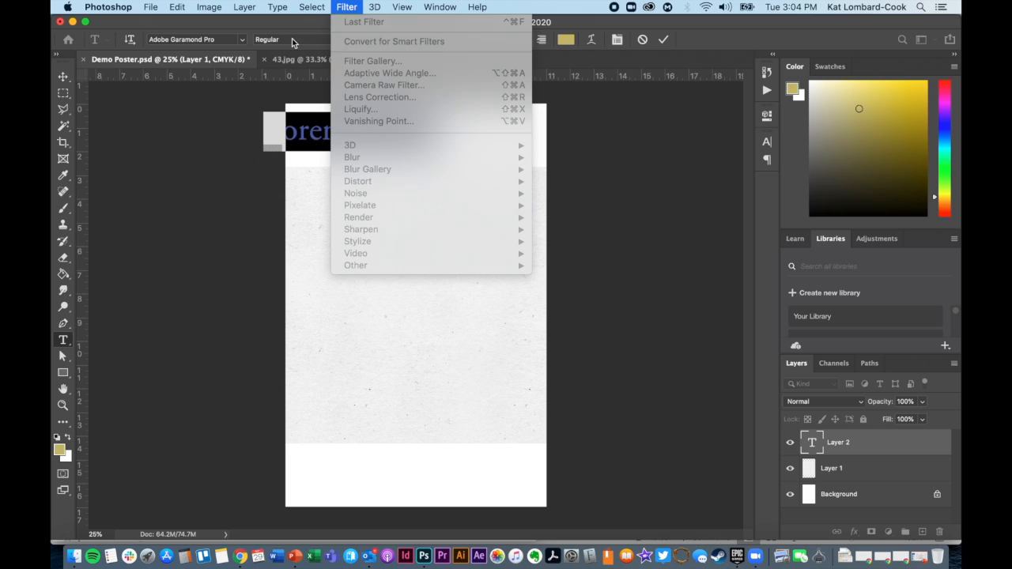
pyautogui.moveTo(313, 49)
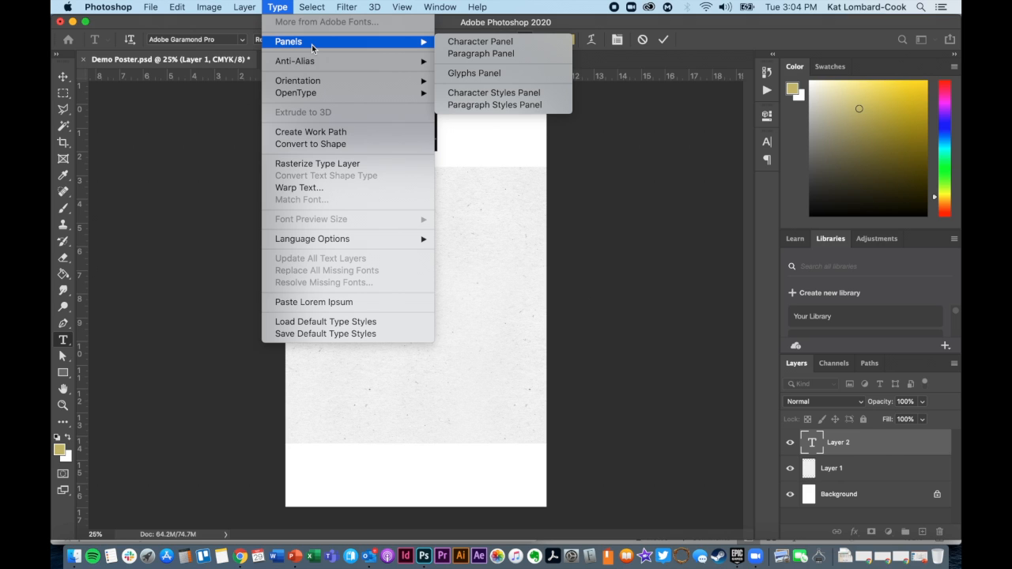
pyautogui.click(314, 302)
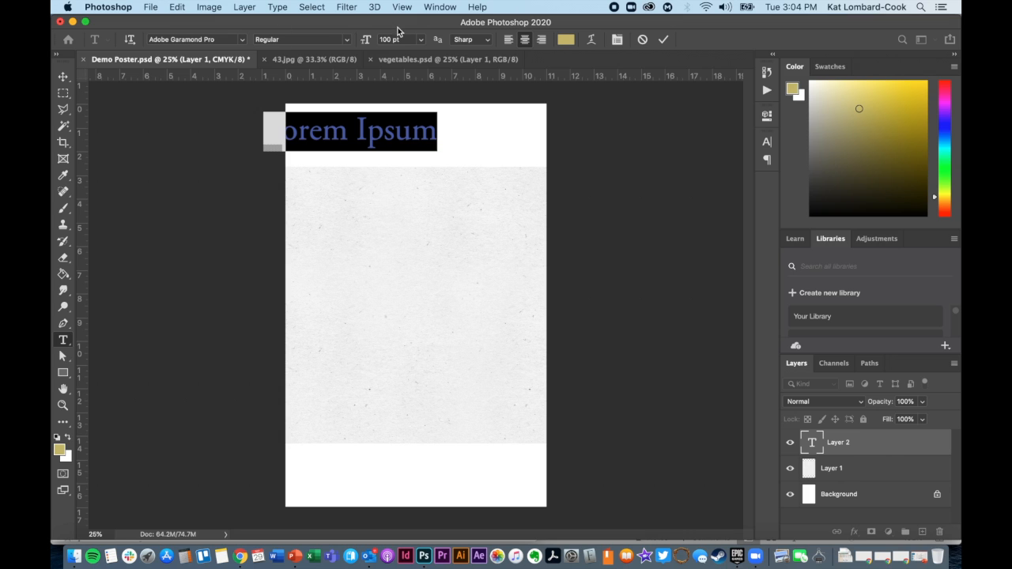
pyautogui.click(243, 39)
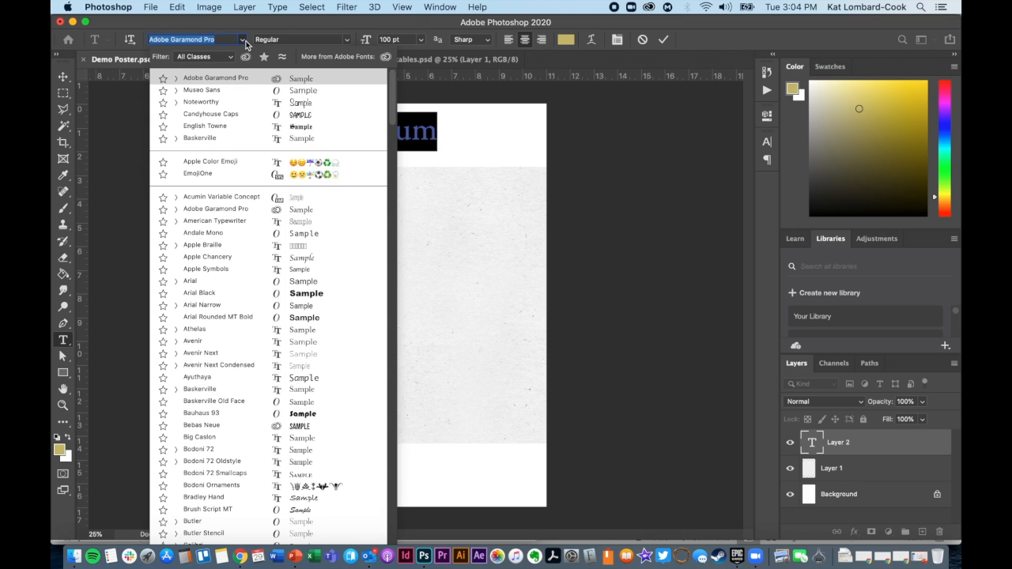
pyautogui.click(245, 41)
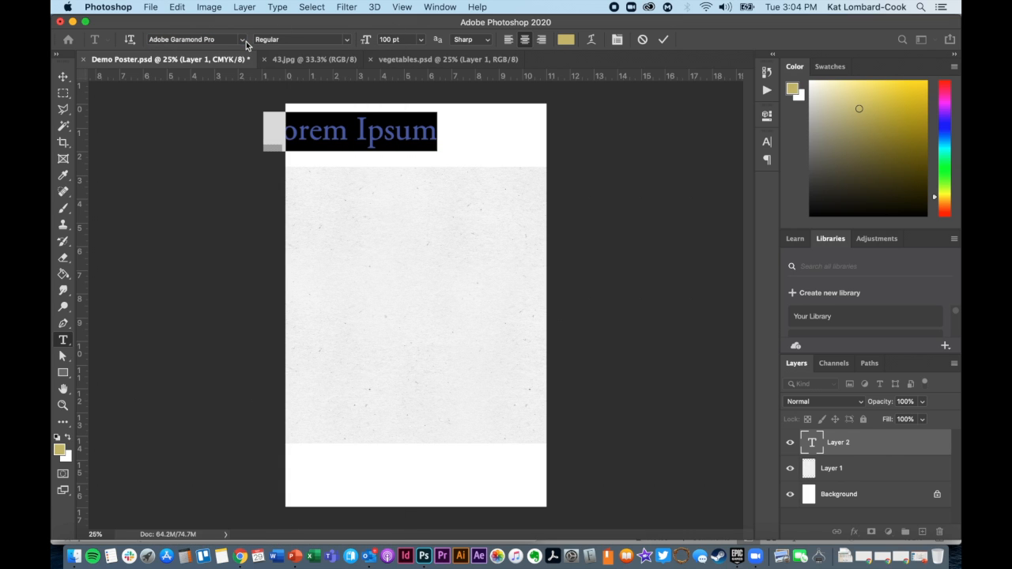
pyautogui.click(623, 42)
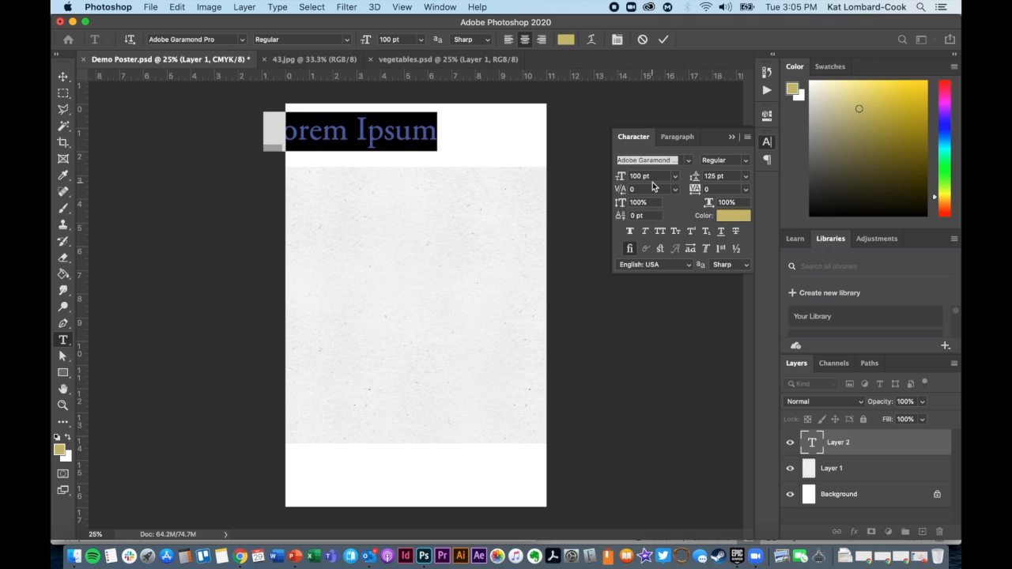
pyautogui.click(616, 41)
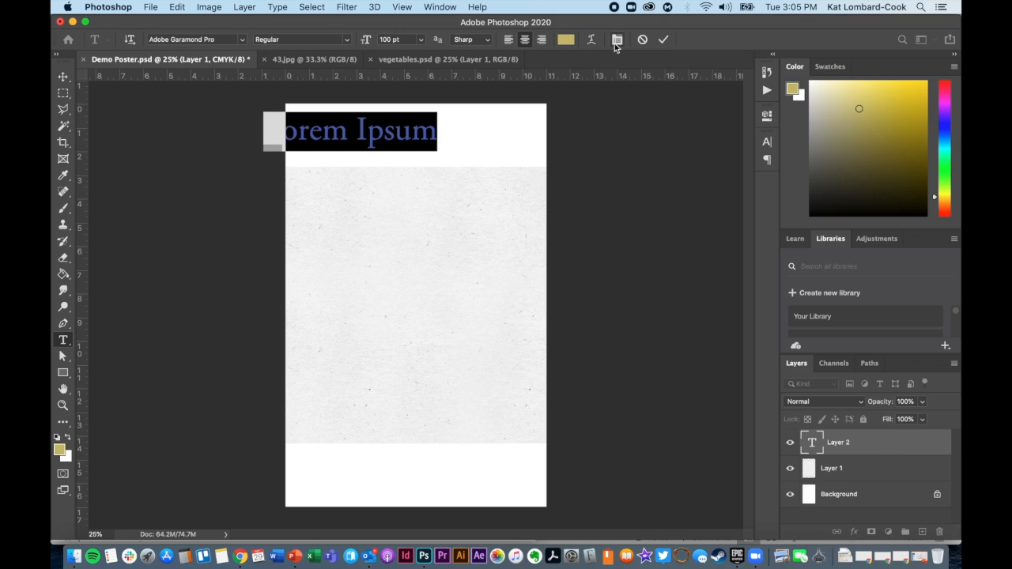
# Commit the placeholder text and select the paper texture layer, Layer 1.
pyautogui.click(317, 7)
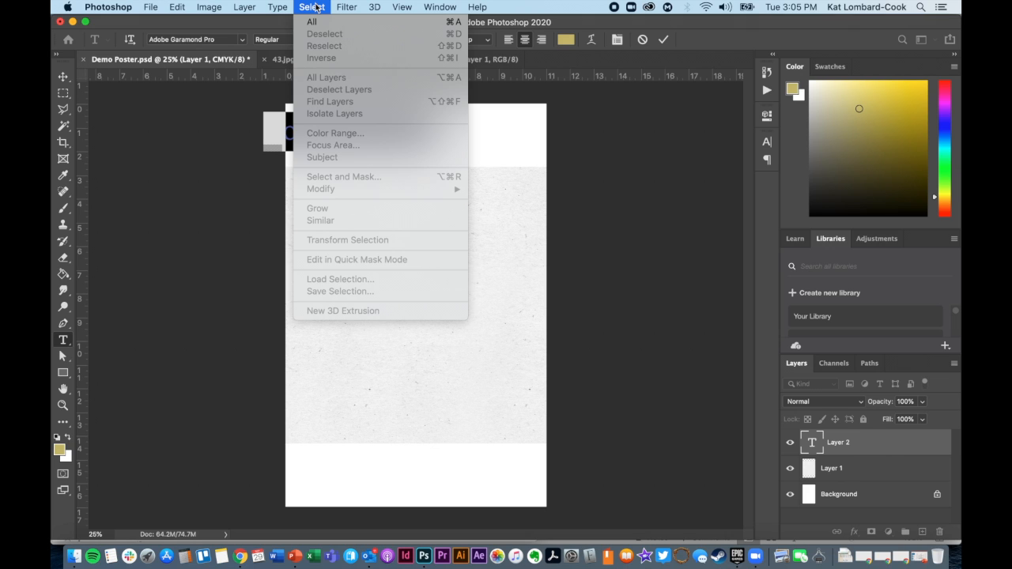
pyautogui.click(78, 89)
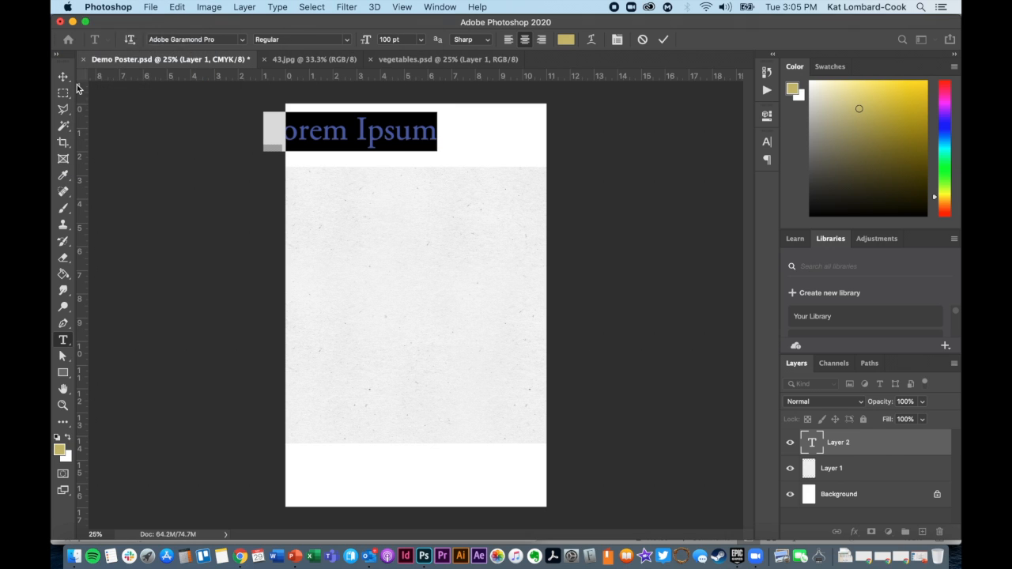
pyautogui.click(63, 77)
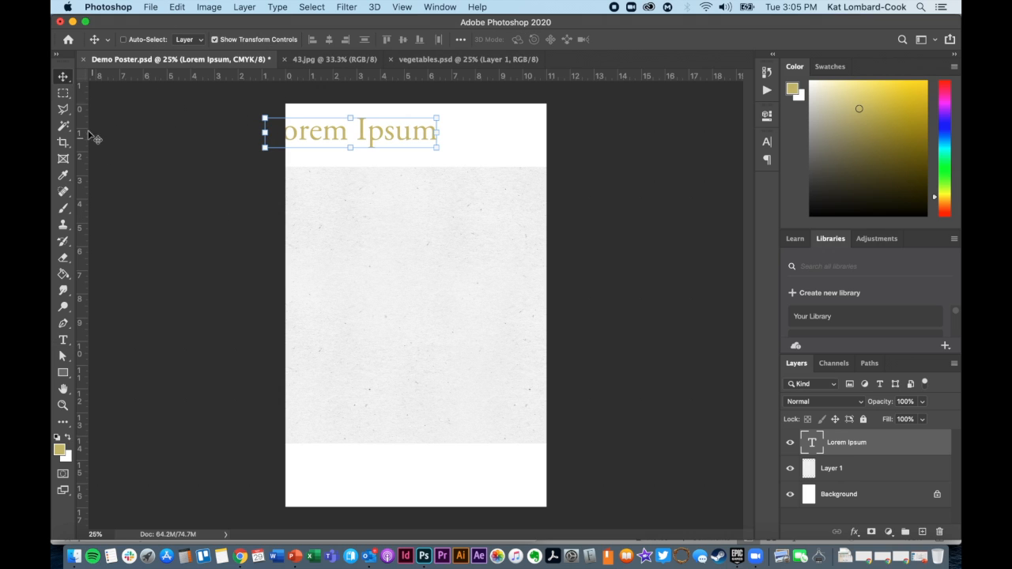
pyautogui.click(842, 474)
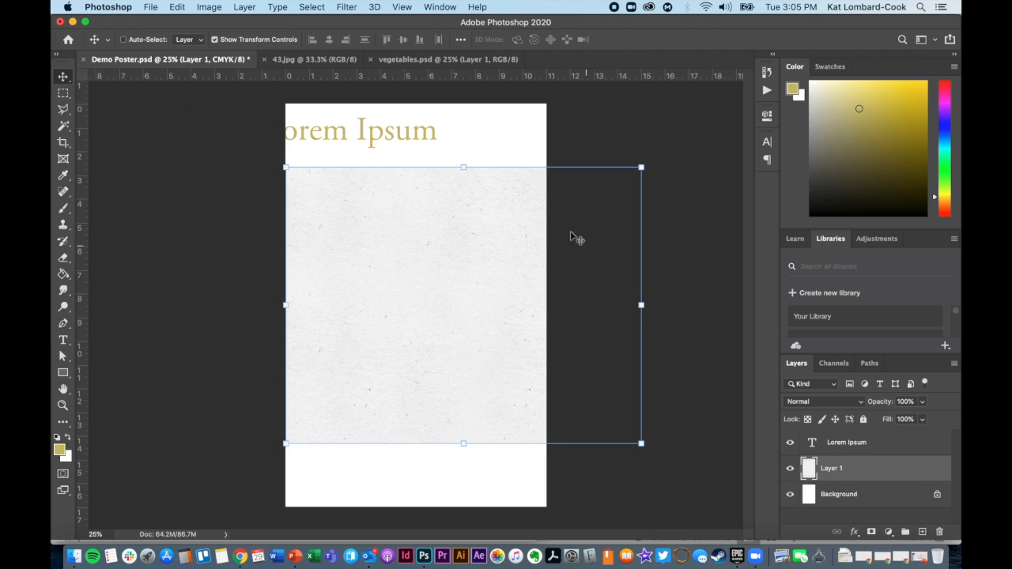
# Select a rectangular area in the middle of the paper texture with the Rectangular Marquee and invert the selection.
pyautogui.click(312, 7)
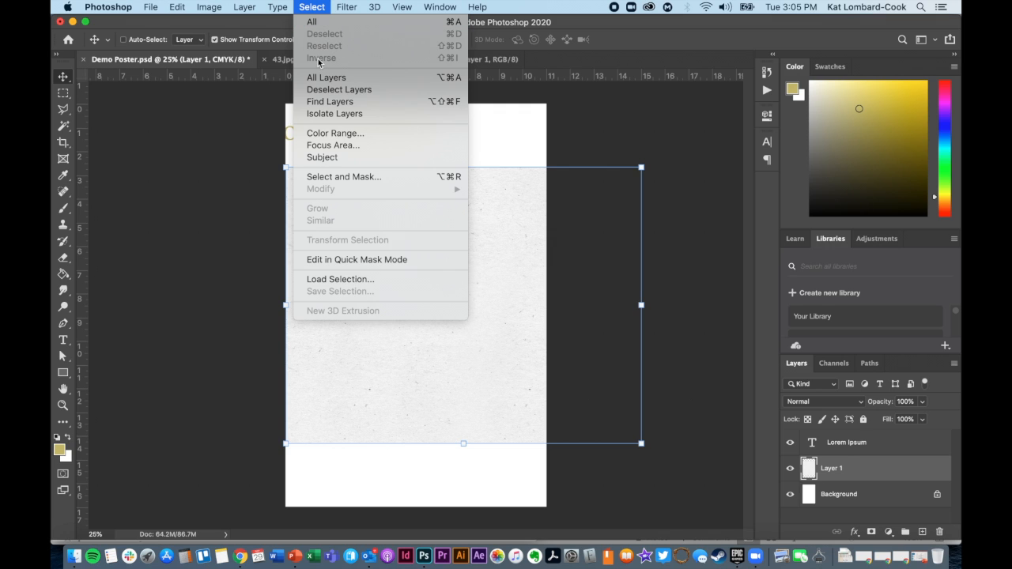
pyautogui.click(287, 6)
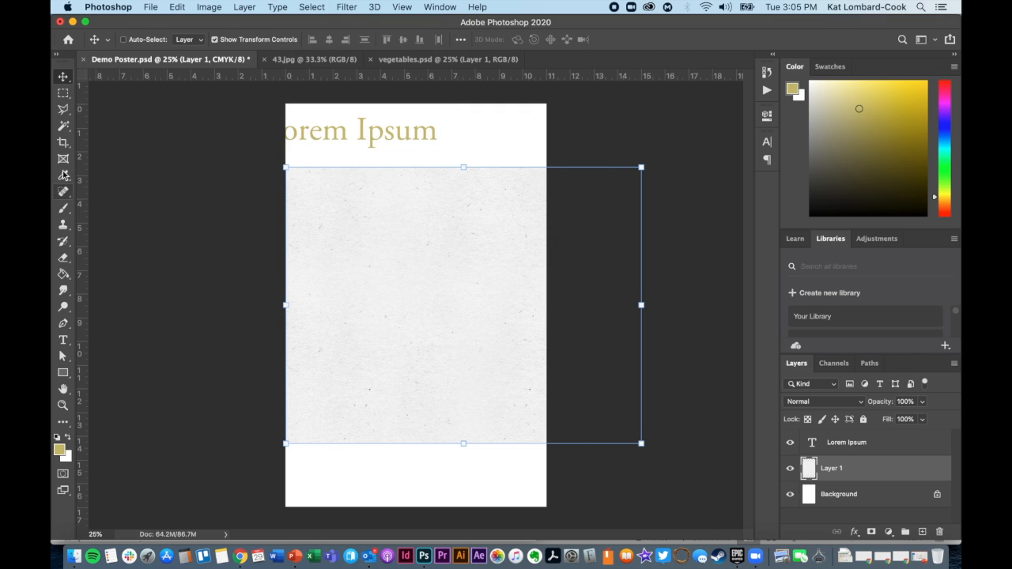
pyautogui.click(64, 92)
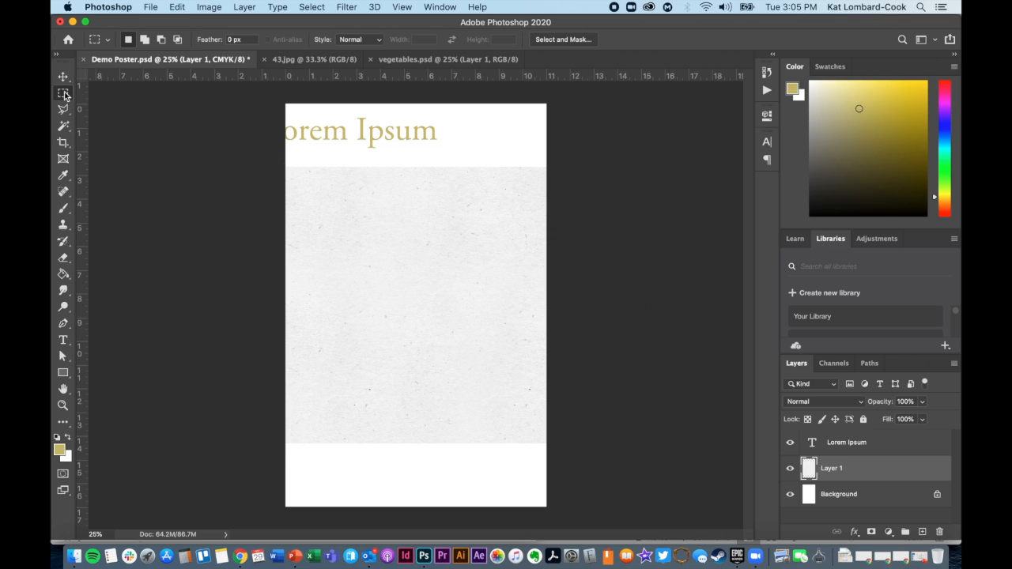
pyautogui.moveTo(328, 219); pyautogui.dragTo(507, 355)
pyautogui.click(324, 7)
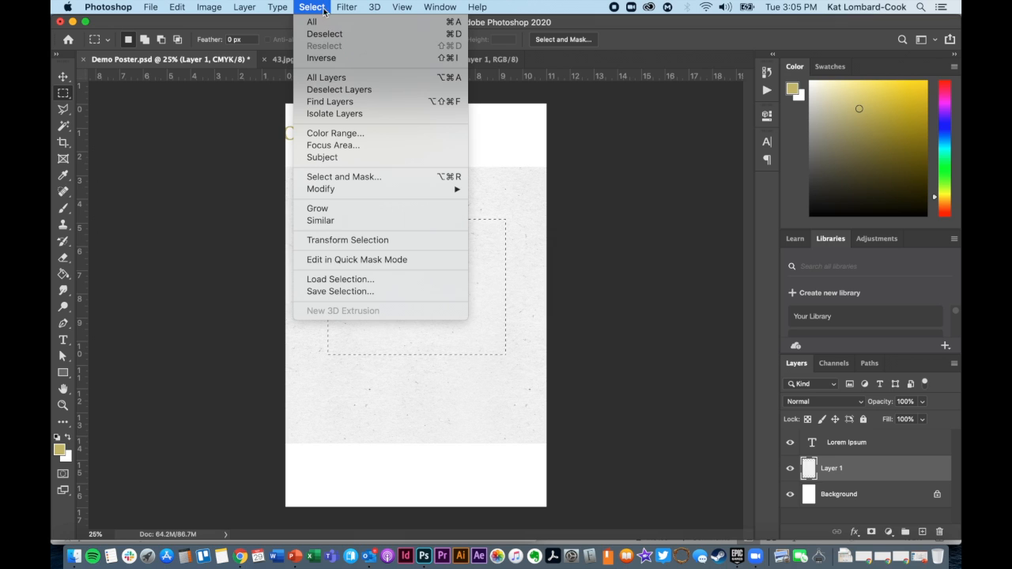
pyautogui.click(342, 58)
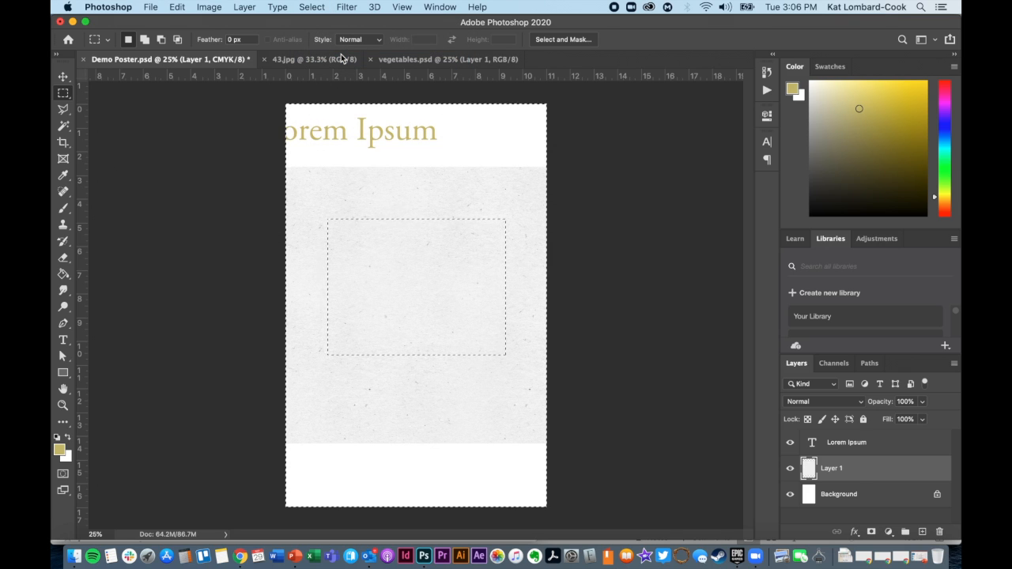
# Try deleting the paper texture outside the rectangle, undo the deletion and clear the selection.
pyautogui.press('Delete')
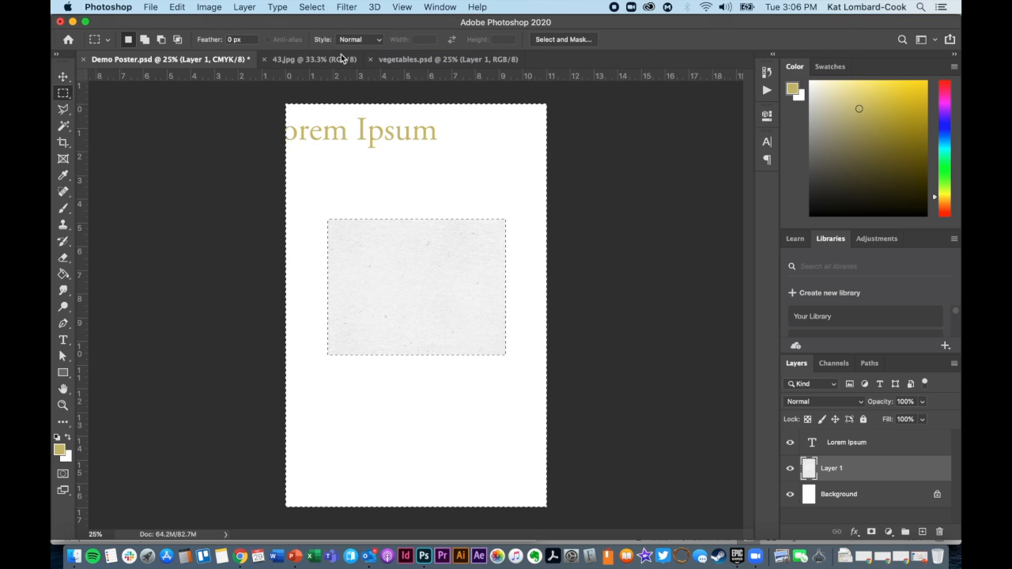
pyautogui.press('super+z')
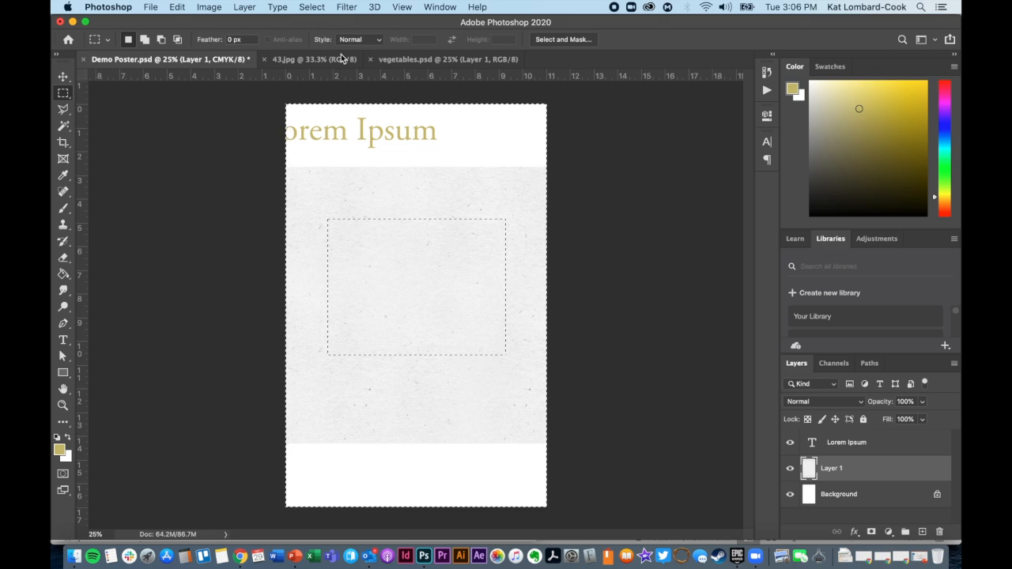
pyautogui.click(434, 295)
pyautogui.click(300, 7)
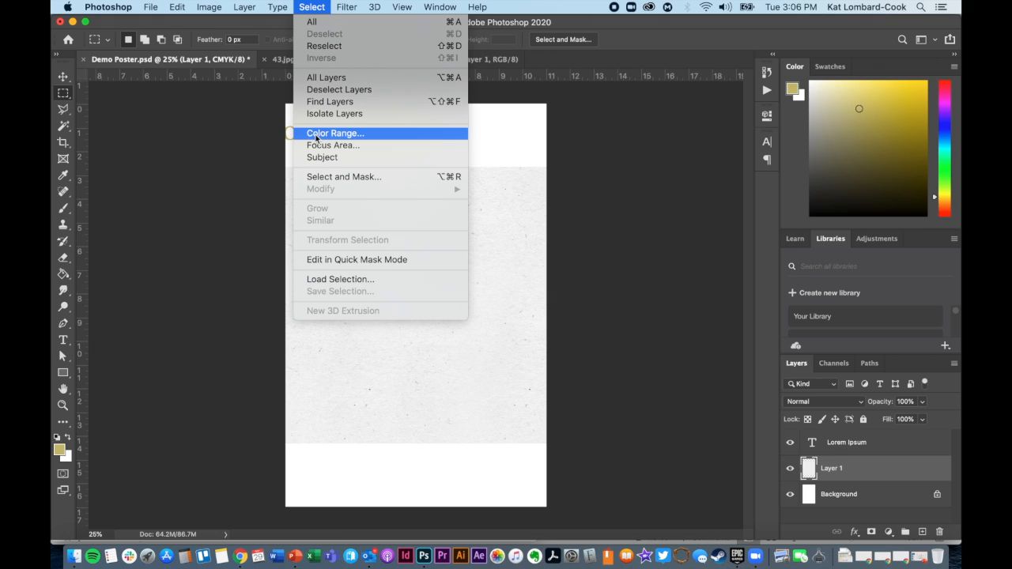
pyautogui.click(301, 7)
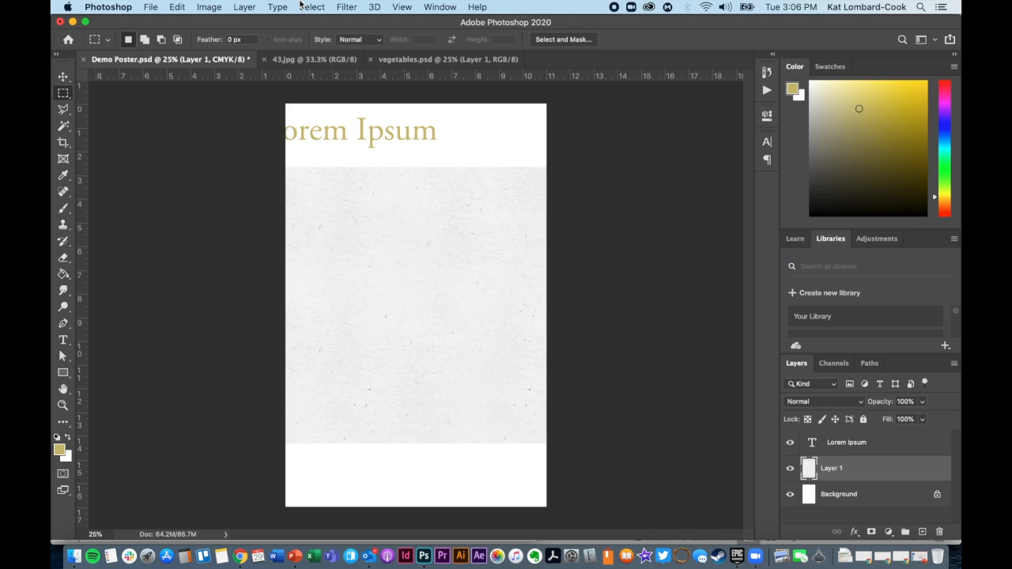
pyautogui.click(349, 7)
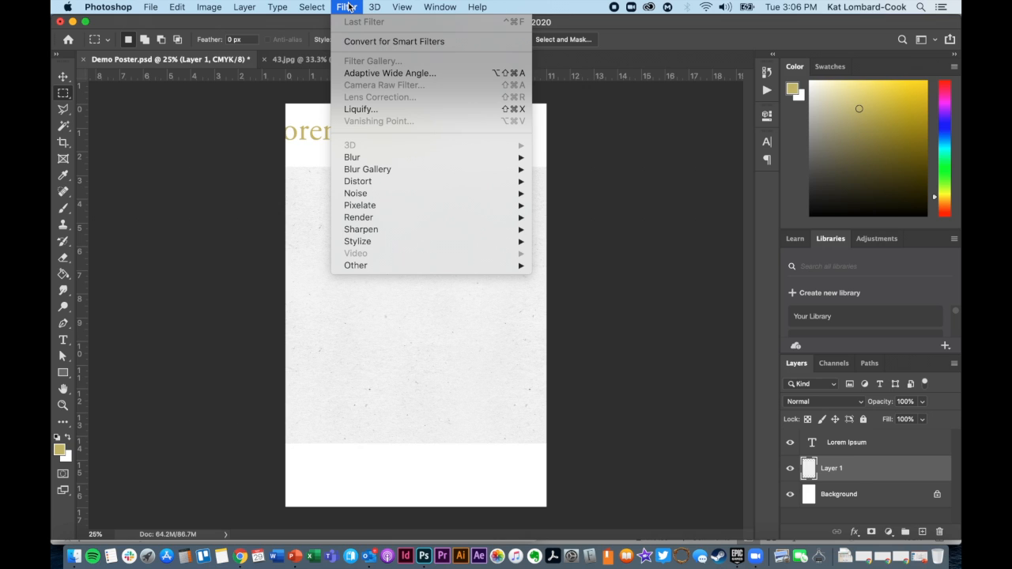
pyautogui.click(349, 7)
pyautogui.click(375, 7)
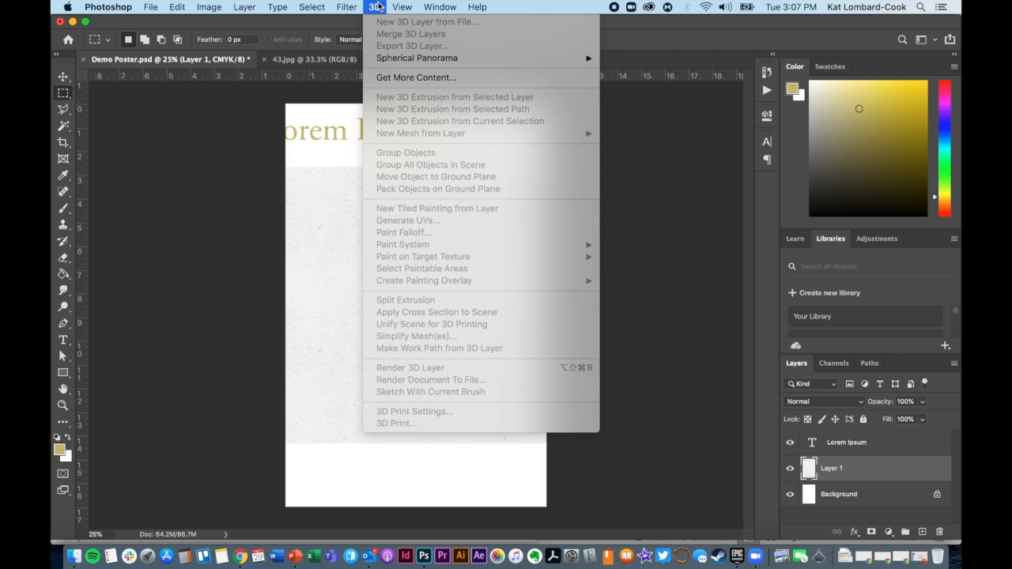
# Hide the rulers around the poster canvas and show them again.
pyautogui.moveTo(402, 7)
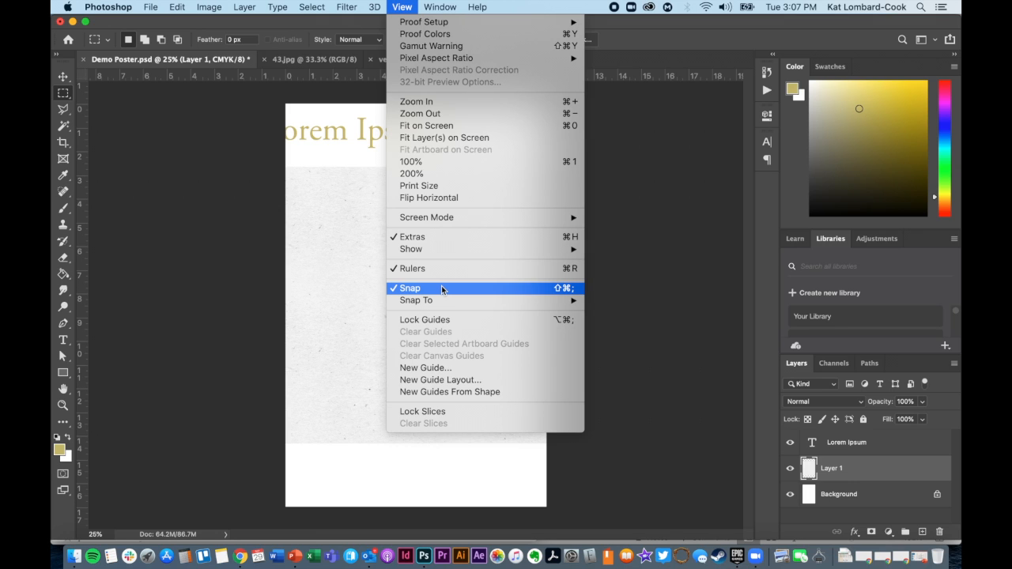
pyautogui.click(434, 270)
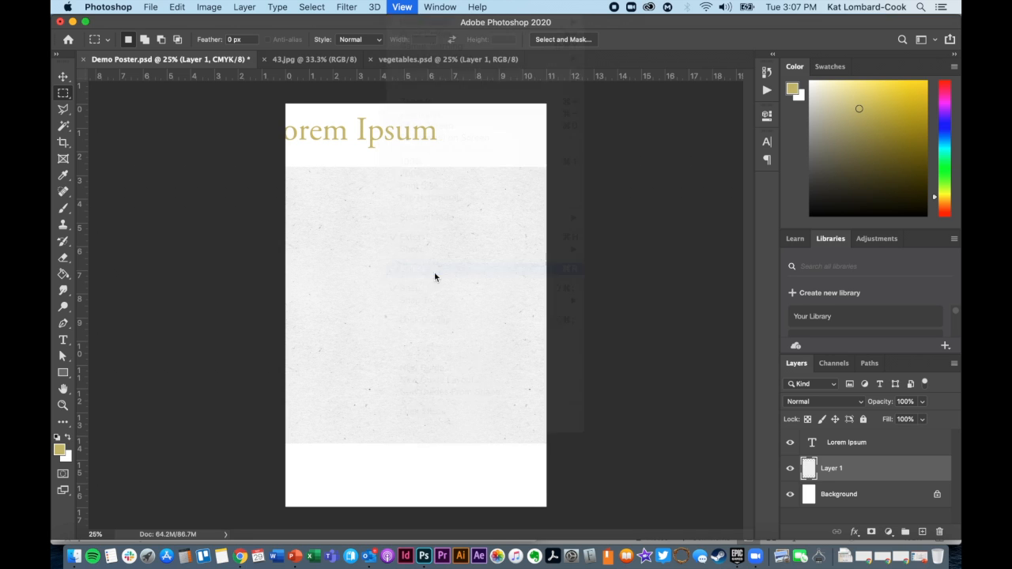
pyautogui.click(402, 7)
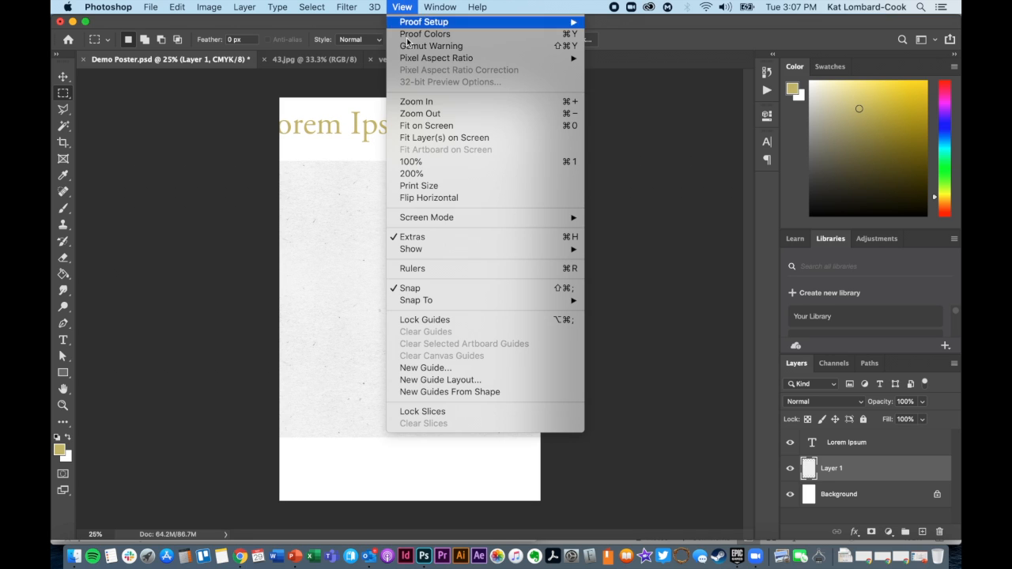
pyautogui.click(423, 270)
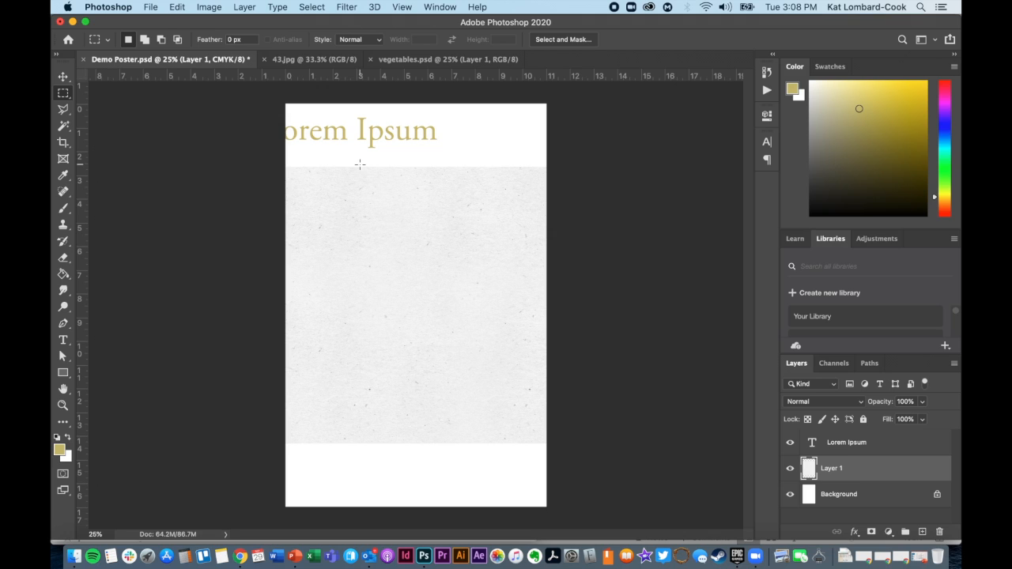
pyautogui.click(439, 7)
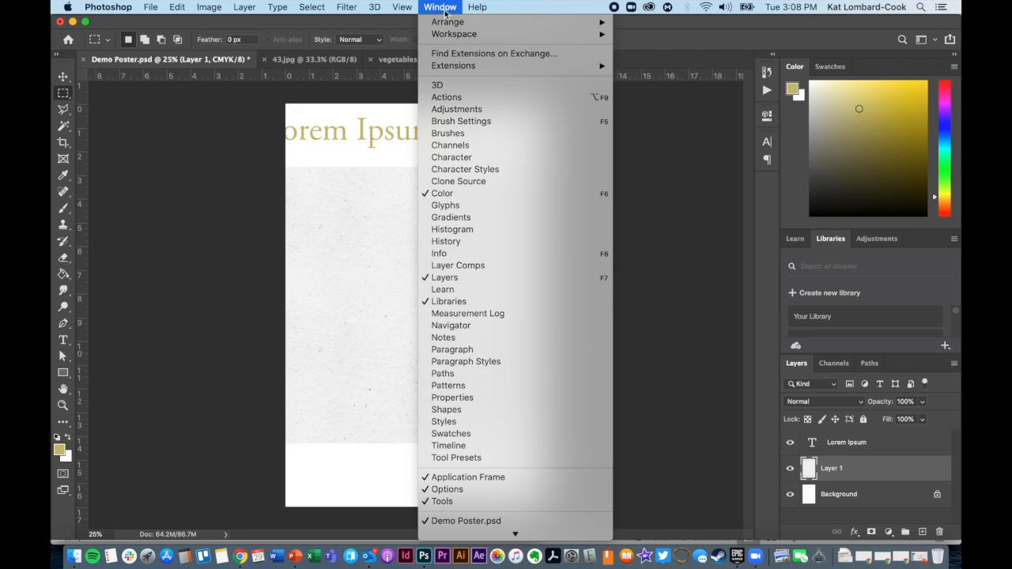
pyautogui.moveTo(448, 24)
pyautogui.moveTo(400, 7)
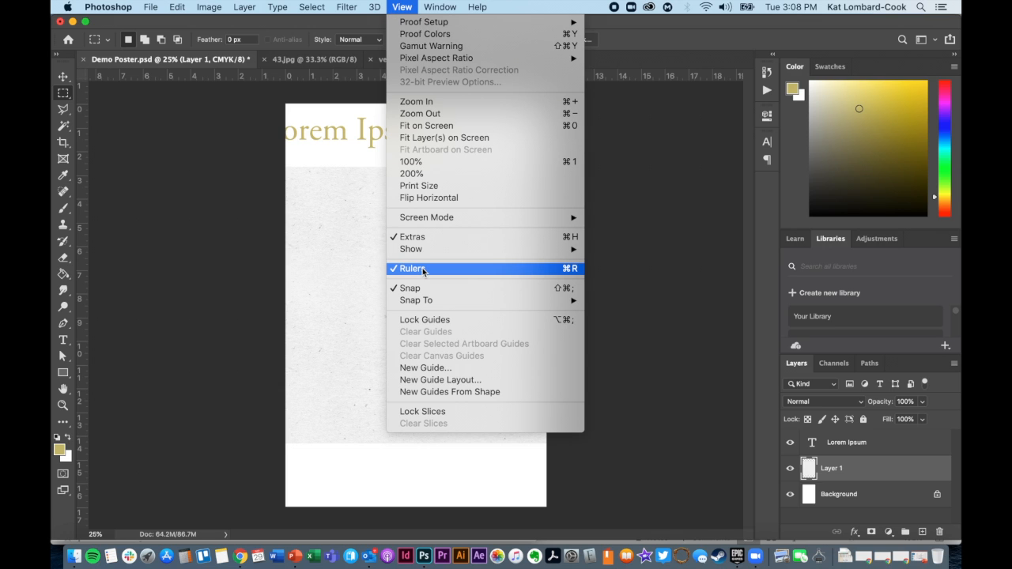
pyautogui.click(400, 6)
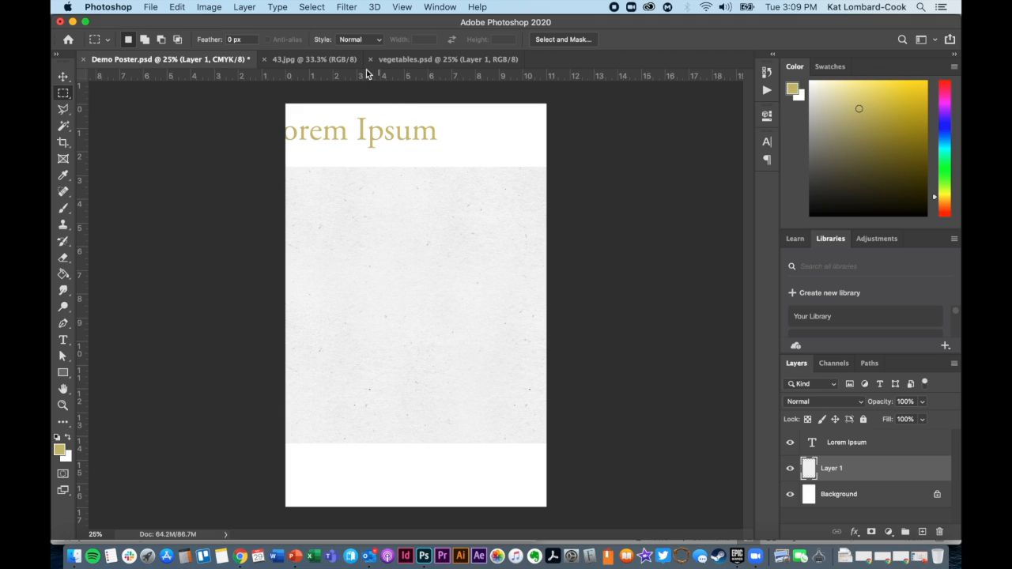
# Switch the ruler units to pixels in the Units & Rulers preferences, set them back to inches and apply the preferences.
pyautogui.click(103, 4)
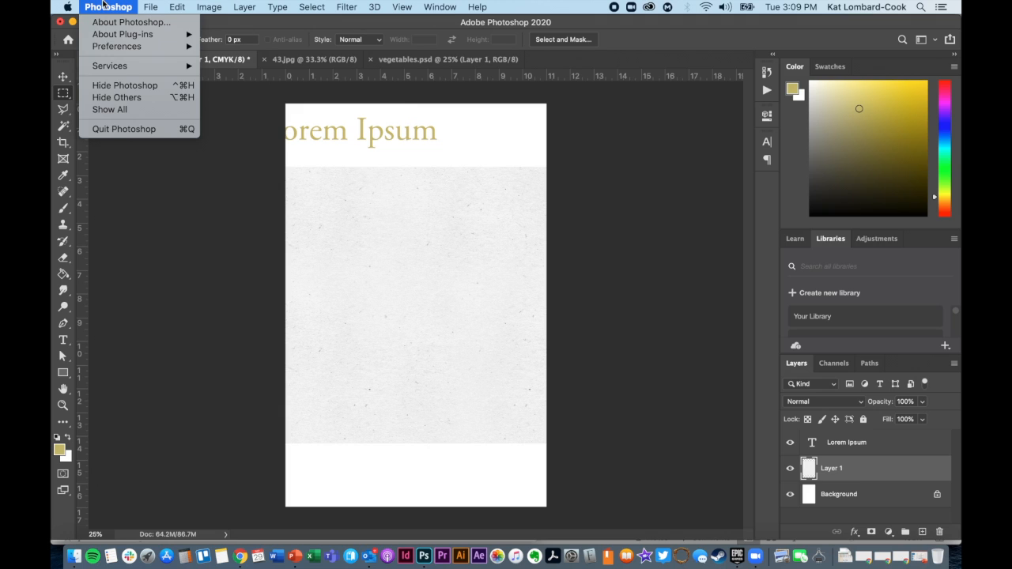
pyautogui.moveTo(109, 48)
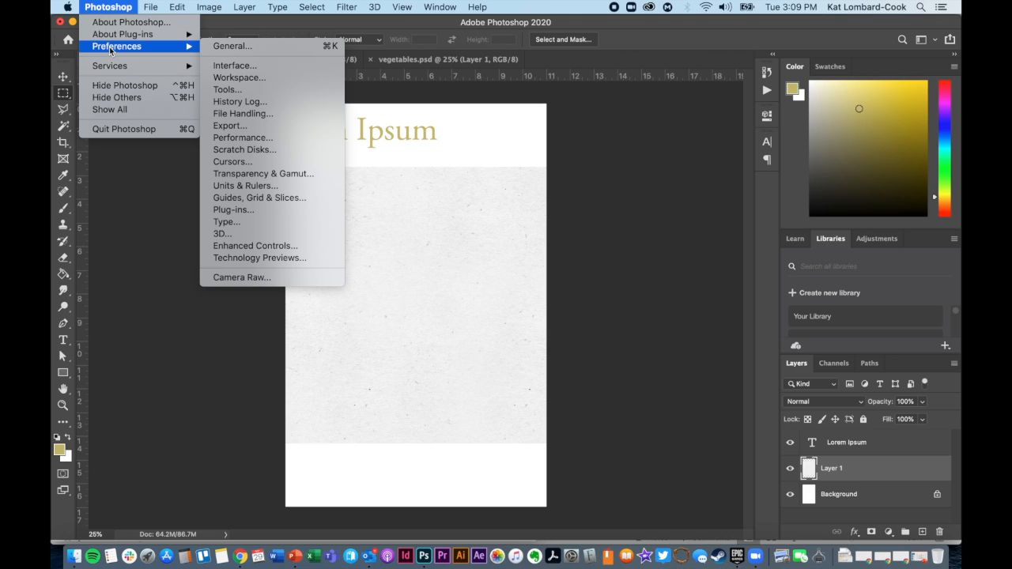
pyautogui.click(255, 188)
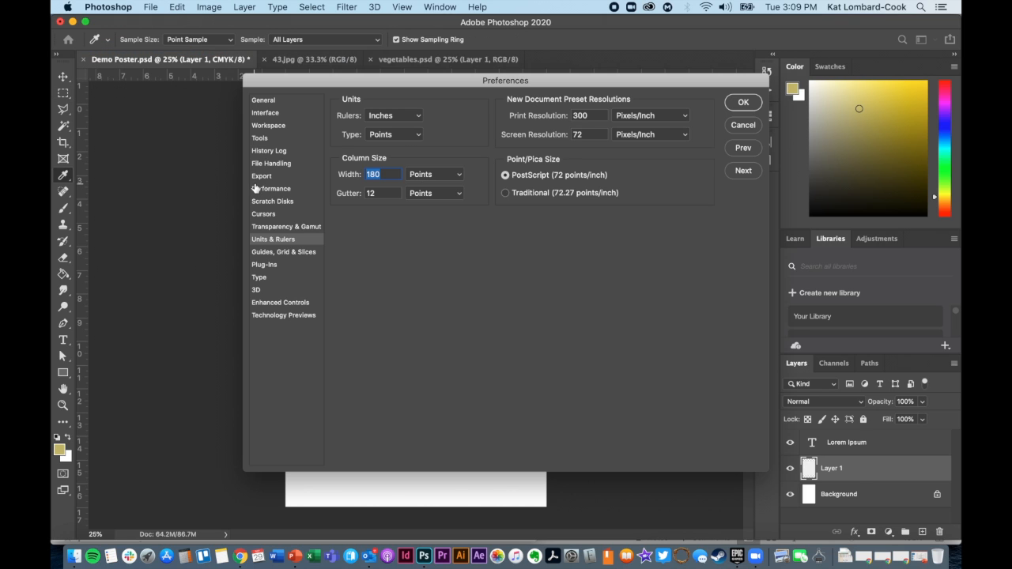
pyautogui.click(401, 117)
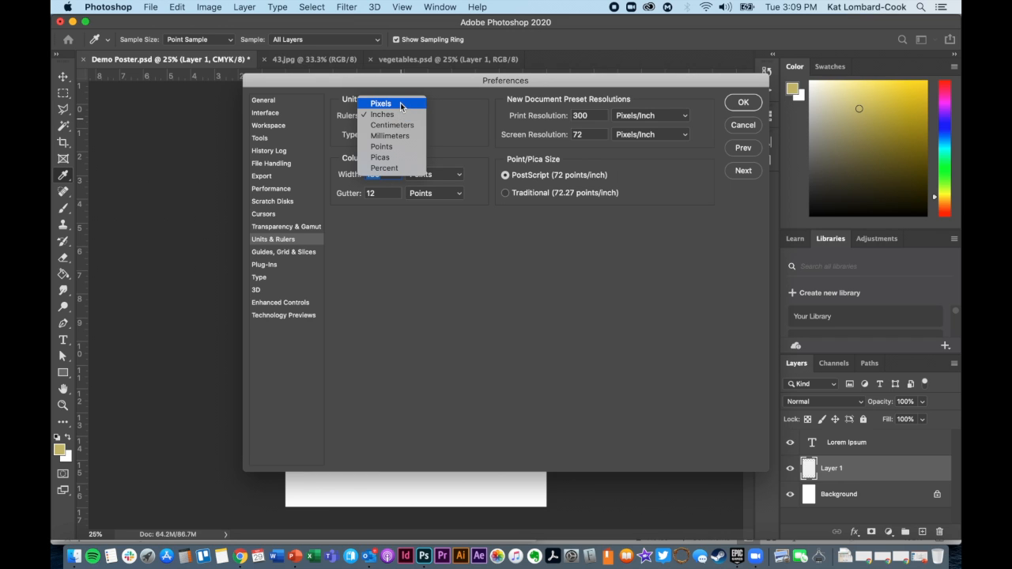
pyautogui.click(401, 105)
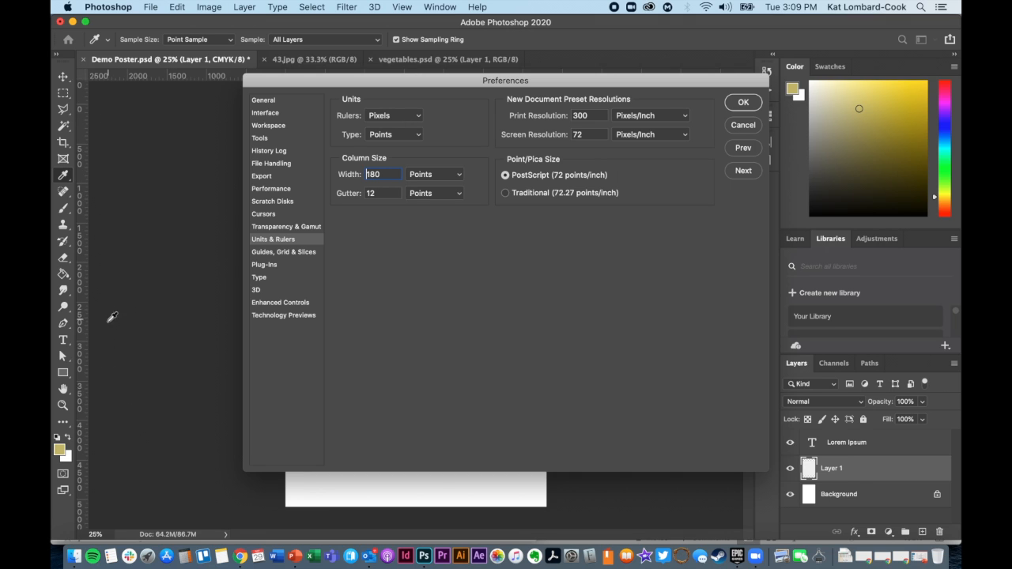
pyautogui.click(405, 119)
pyautogui.click(401, 125)
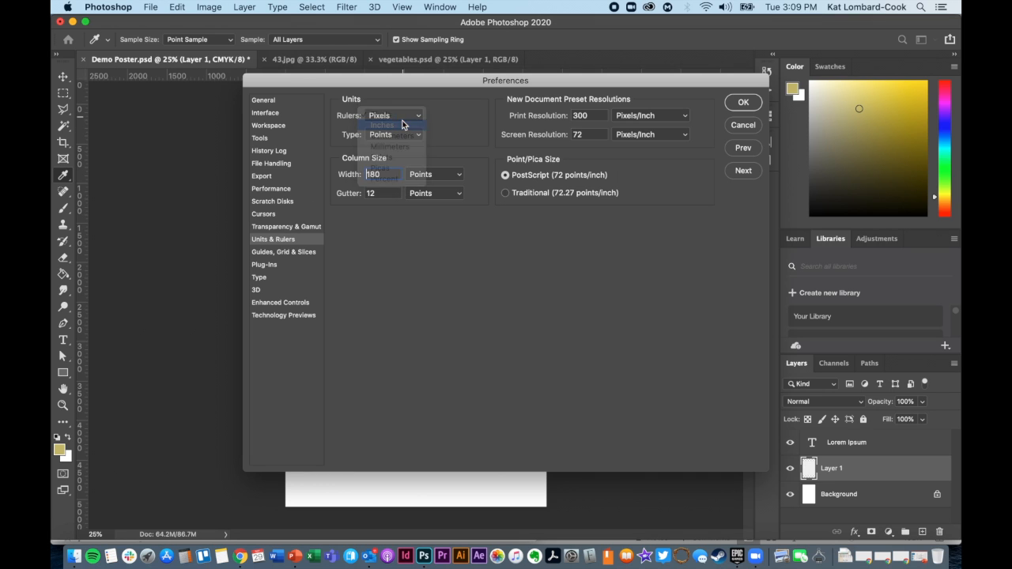
pyautogui.click(743, 102)
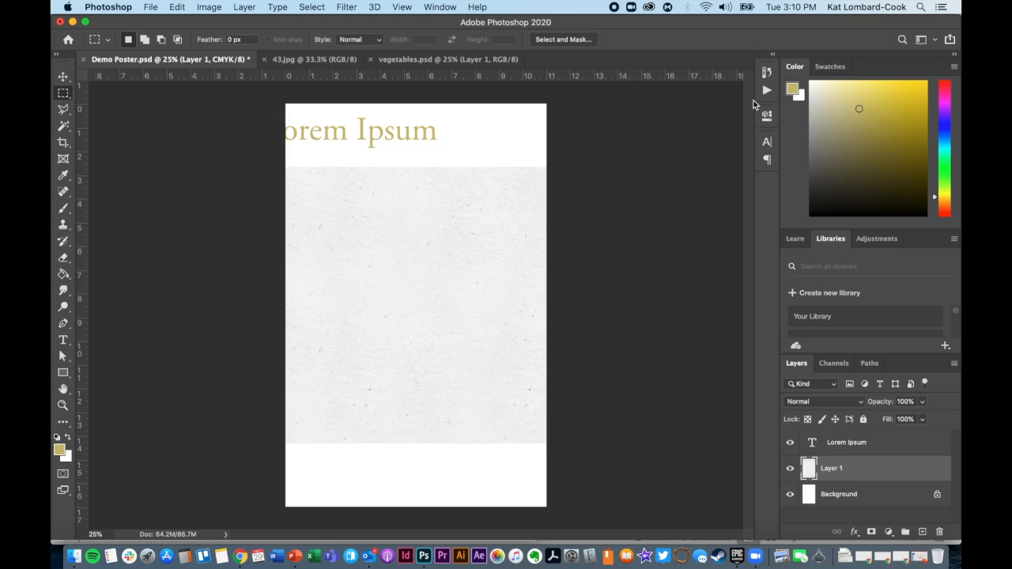